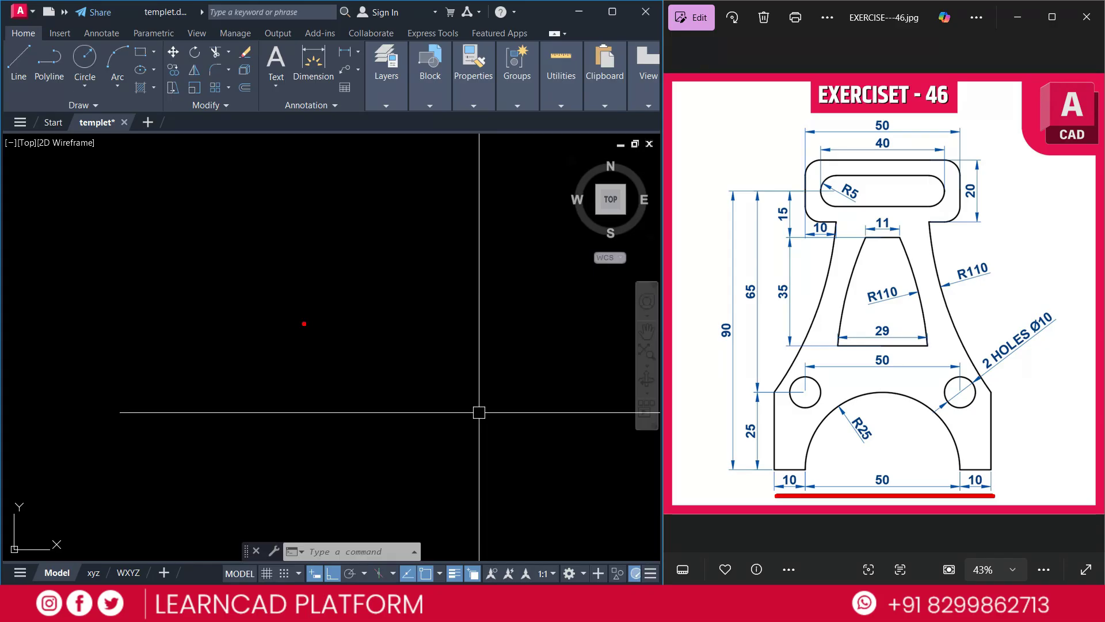
Draw a 70-unit horizontal base line with the L command.
type("l")
key("Return")
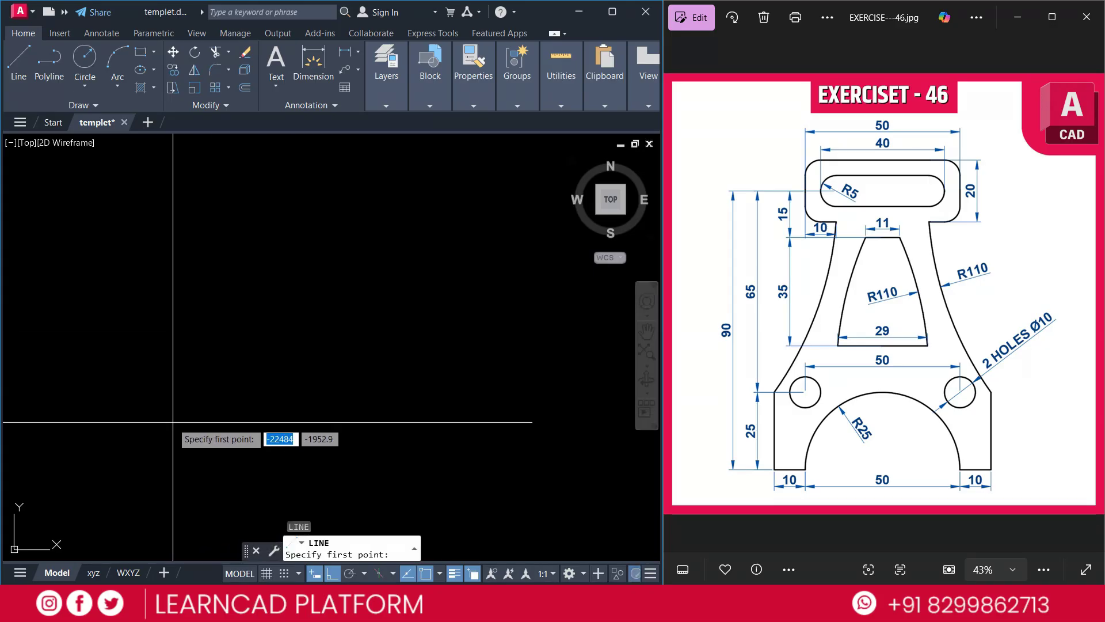
left_click(172, 422)
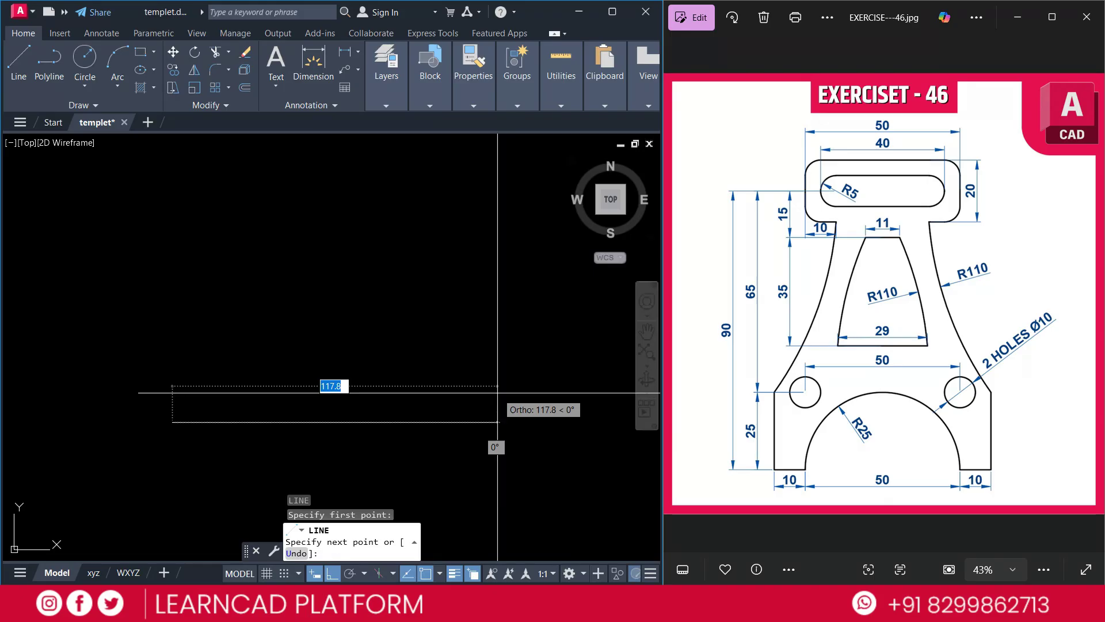
type("70")
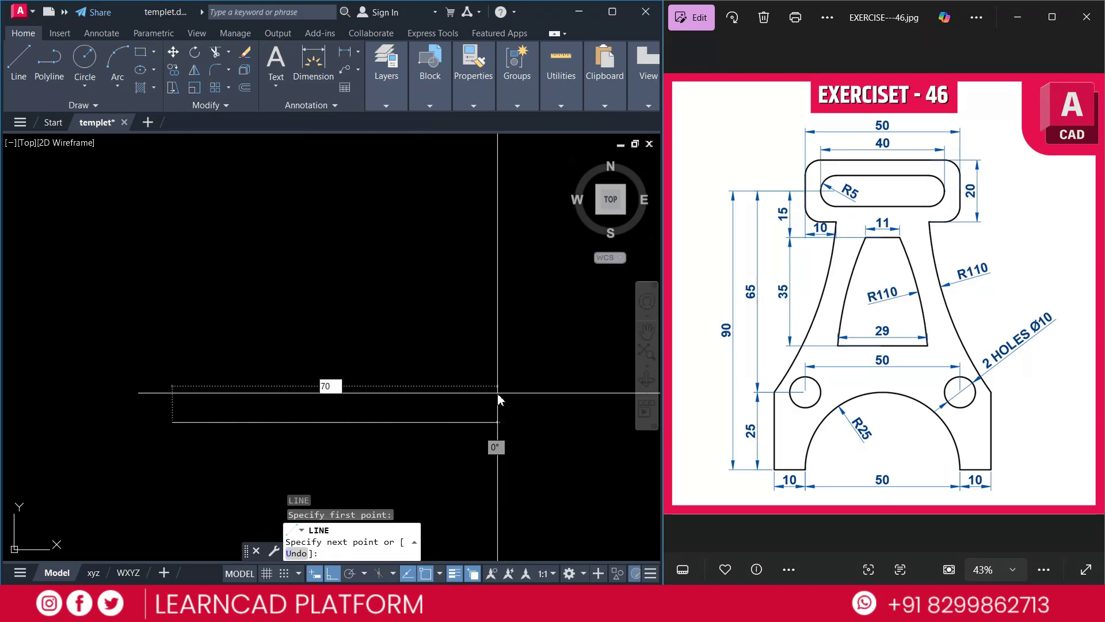
key("Return")
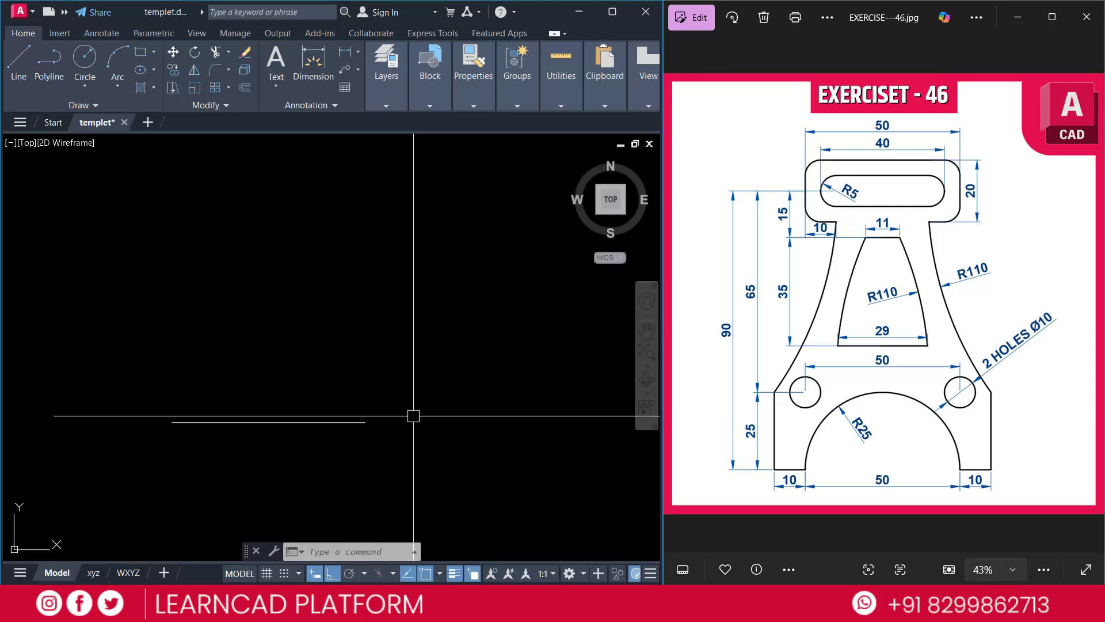
Start a vertical line upward from the base line's midpoint and enter its length.
type("L")
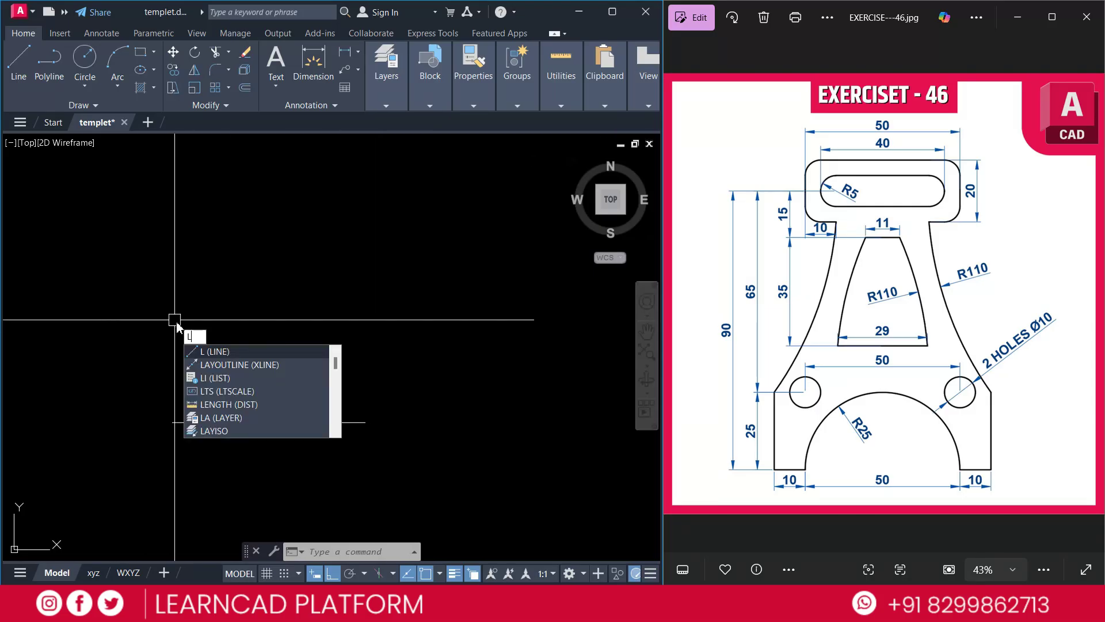
key("Return")
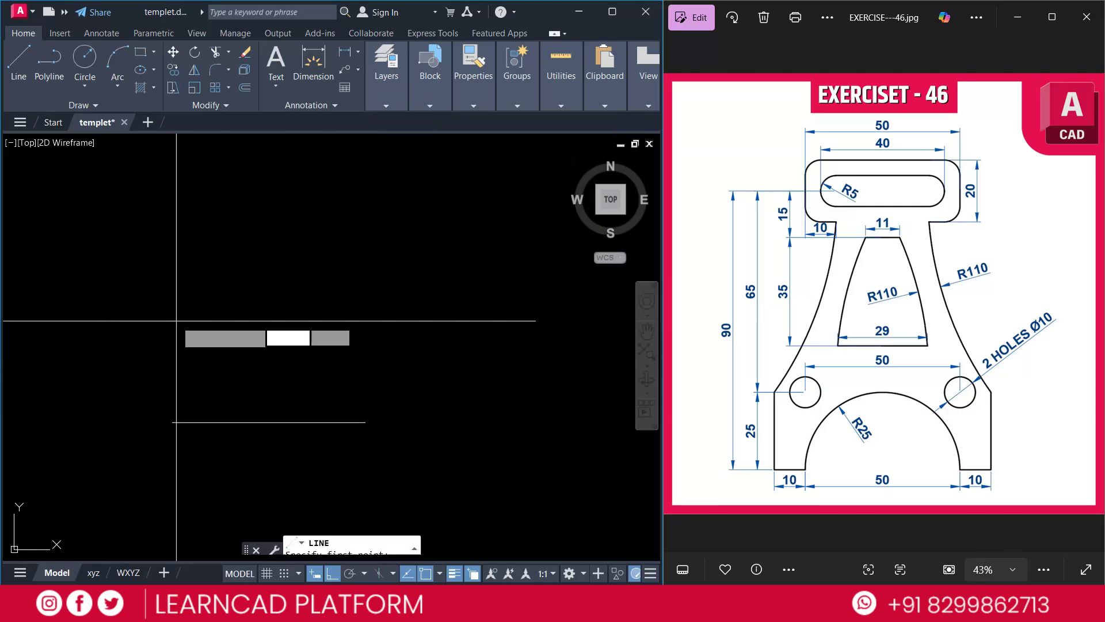
left_click(269, 422)
type("80")
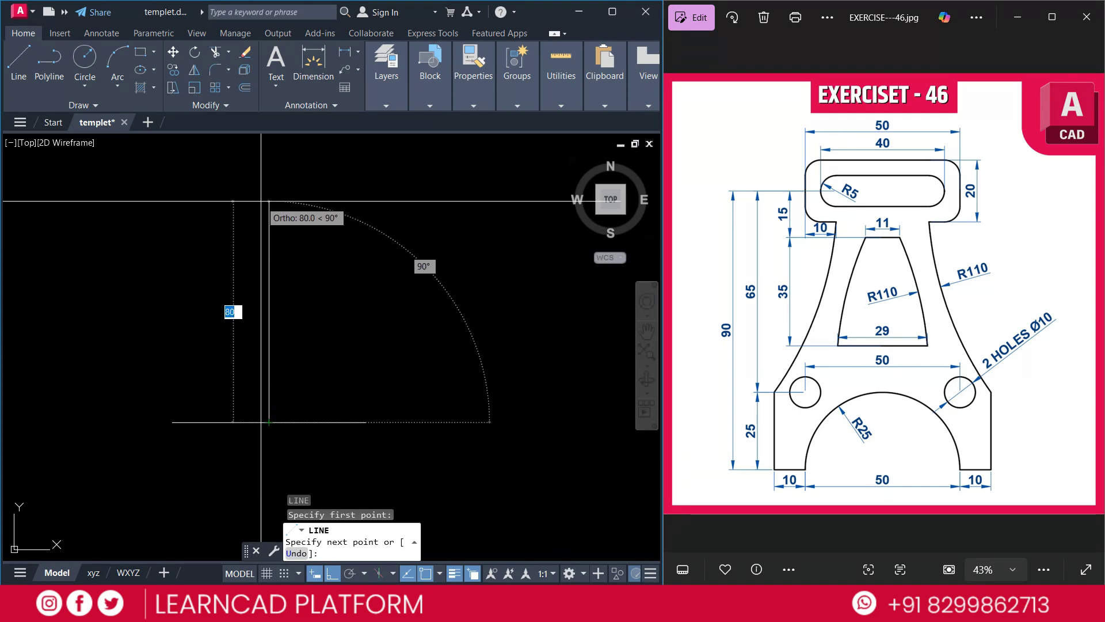
type("90")
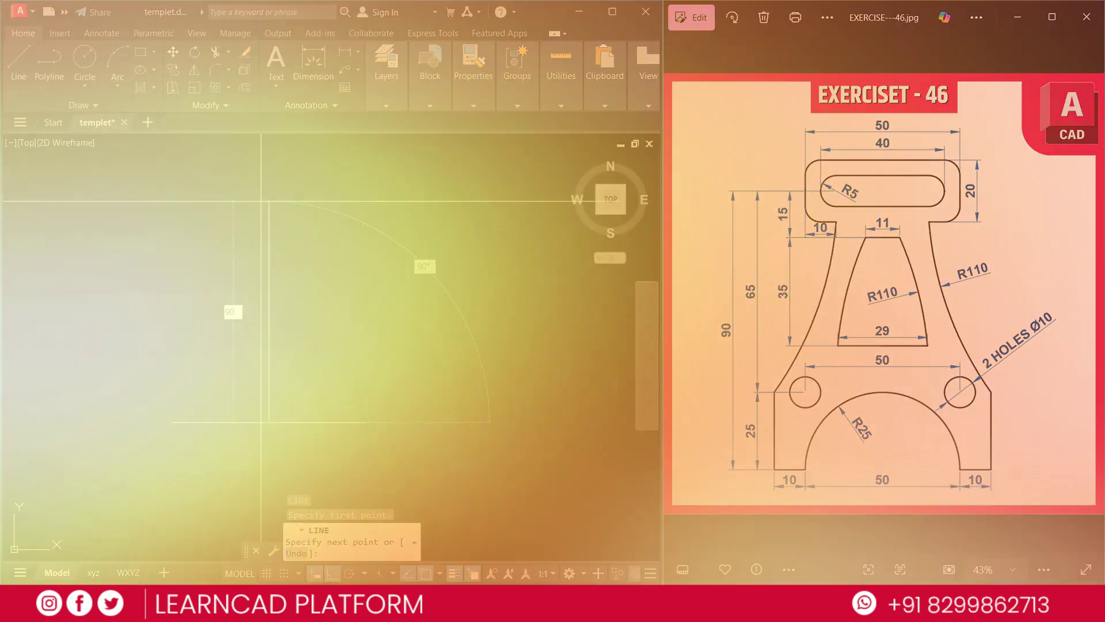
Finish the 90-unit vertical line and mark the 50 width and 20 height on the reference.
key("Return")
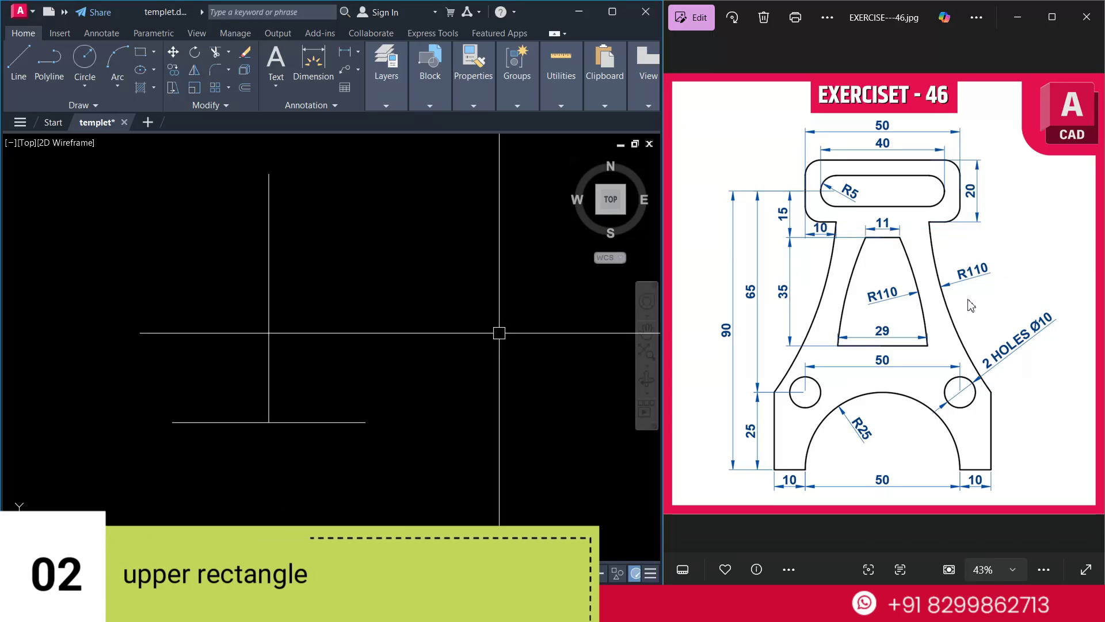
left_click_drag(855, 120, 896, 120)
left_click_drag(992, 167, 991, 206)
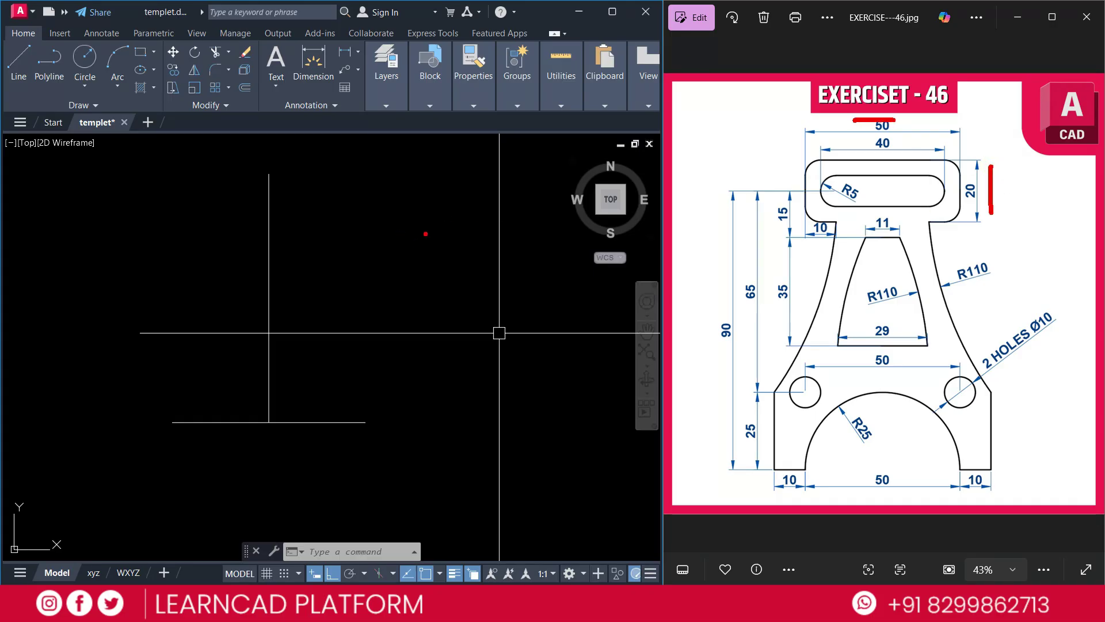
Draw a 50 by 20 rectangle using the Dimensions option.
key("Escape")
type("REC")
key("Return")
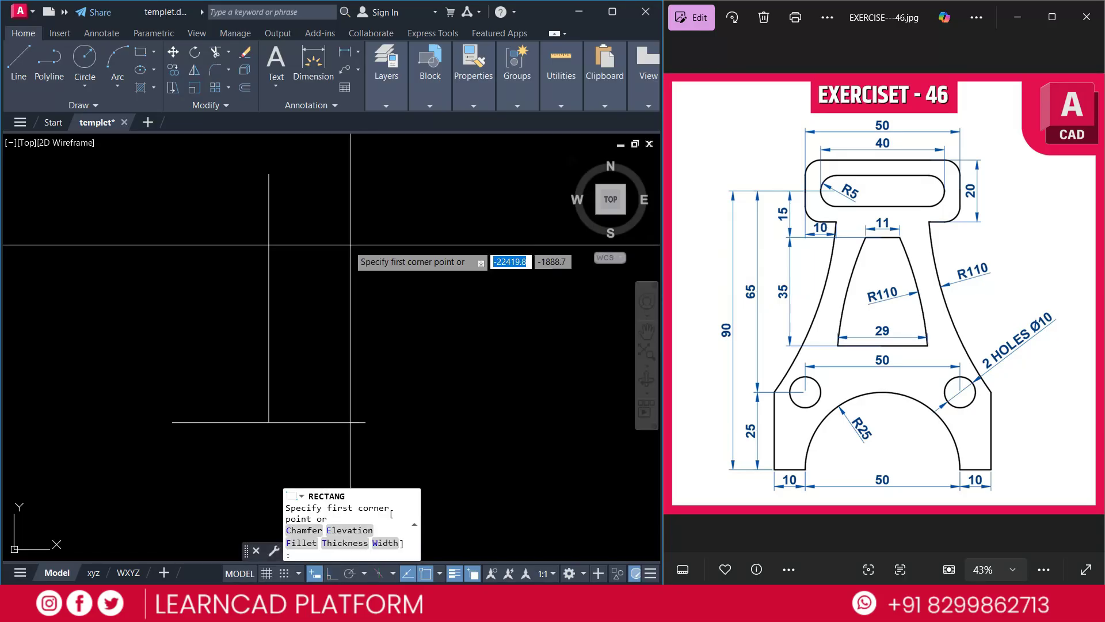
left_click(332, 225)
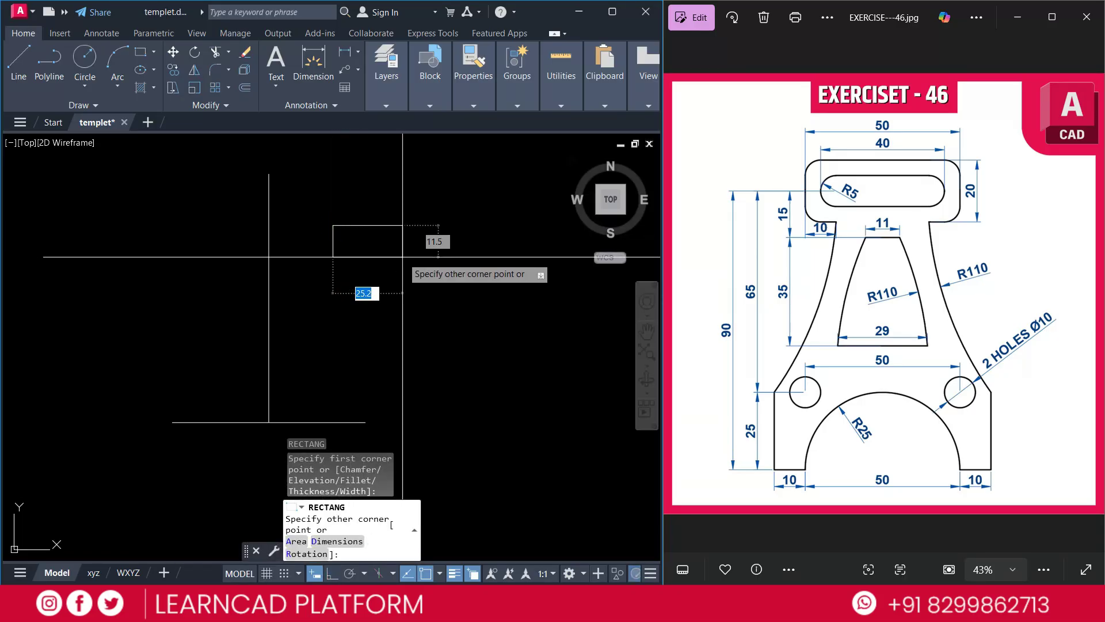
type("D")
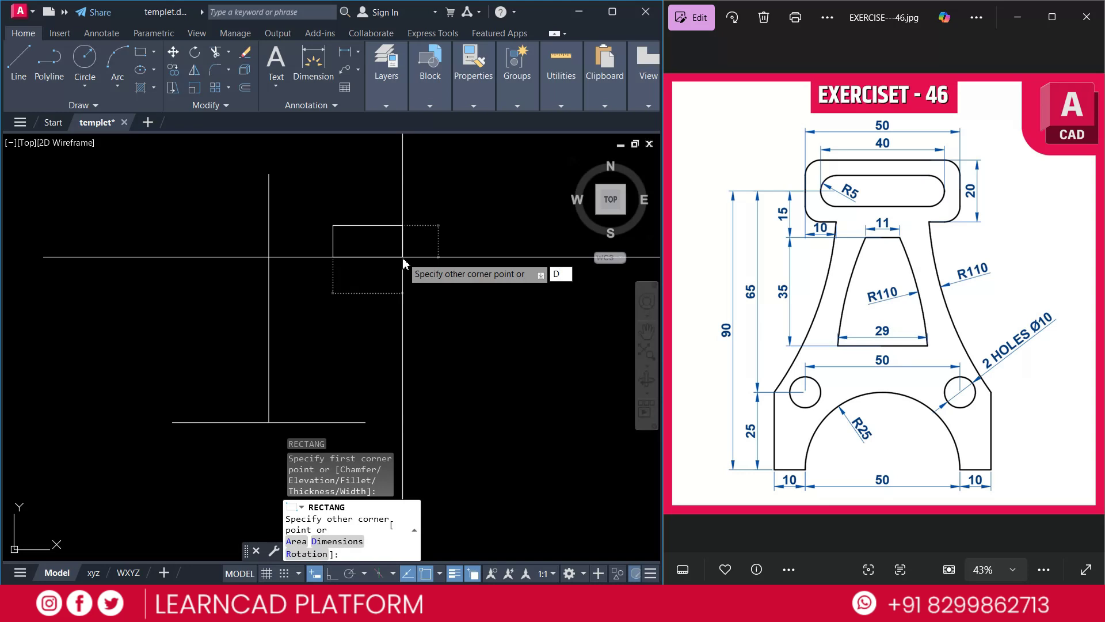
key("Return")
type("50")
key("Return")
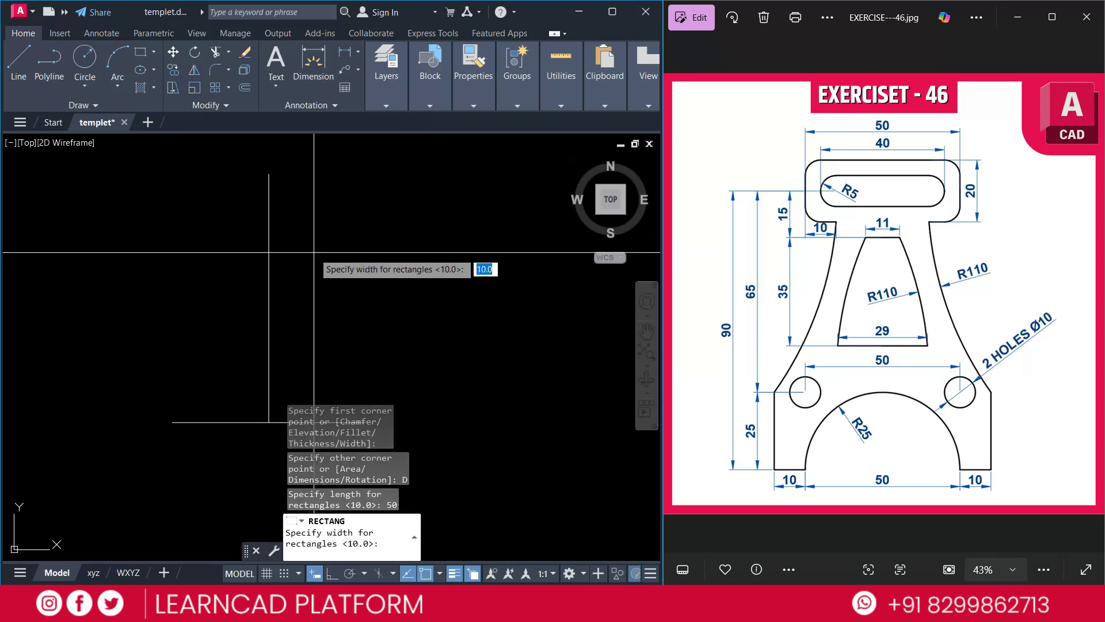
type("2")
key("Return")
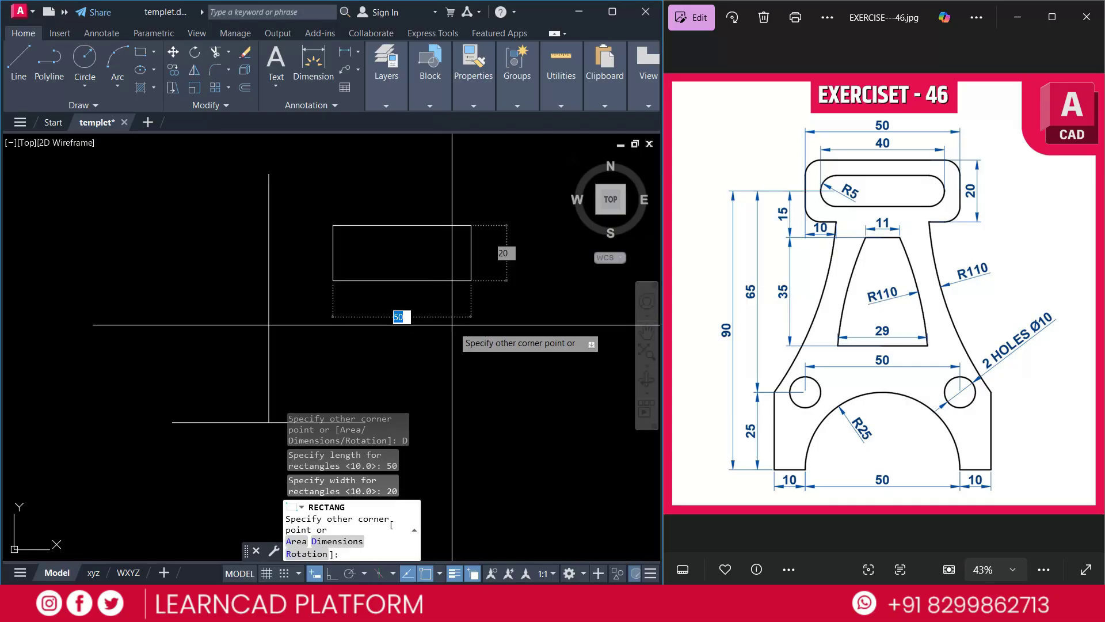
left_click(452, 327)
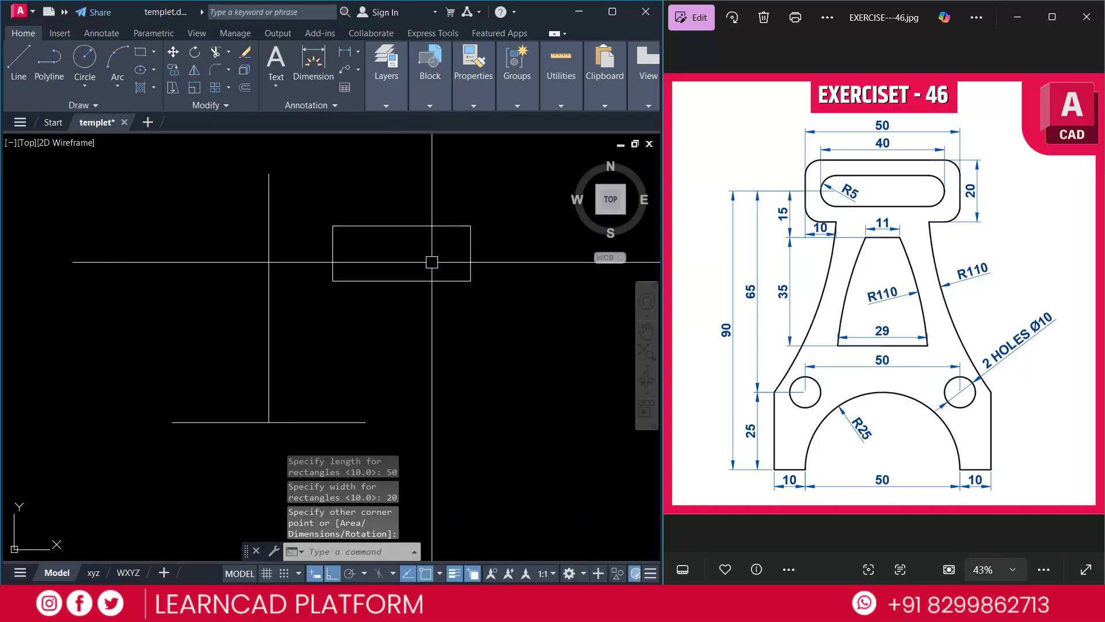
Move the rectangle's centre onto the vertical line's top end and mark the rounded corner on the reference.
left_click(409, 279)
key("Escape")
type("M")
key("Return")
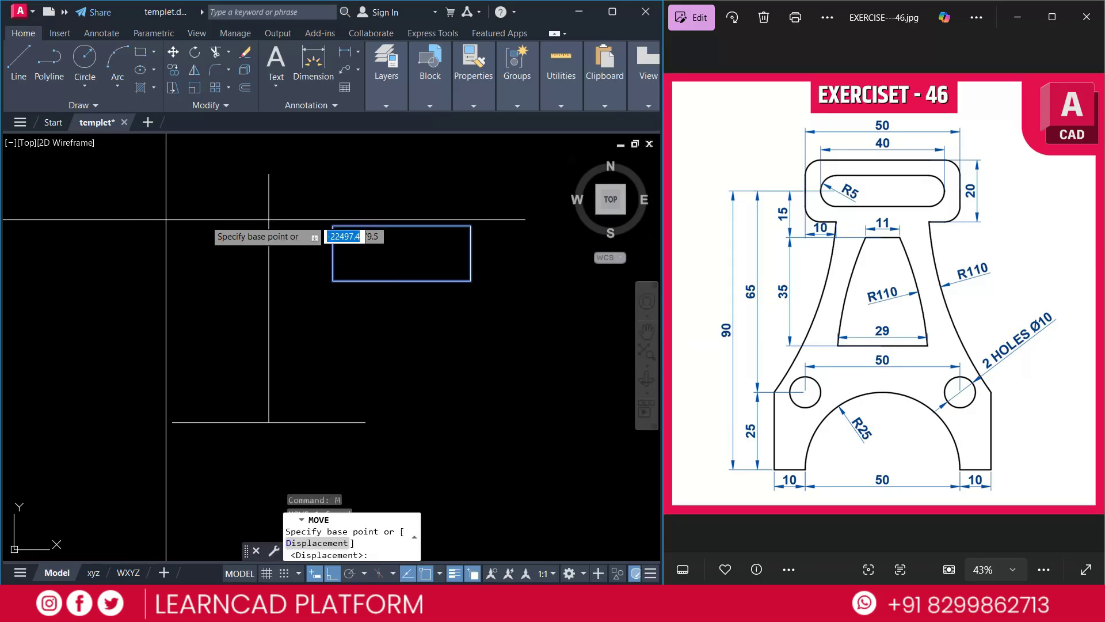
left_click(402, 252)
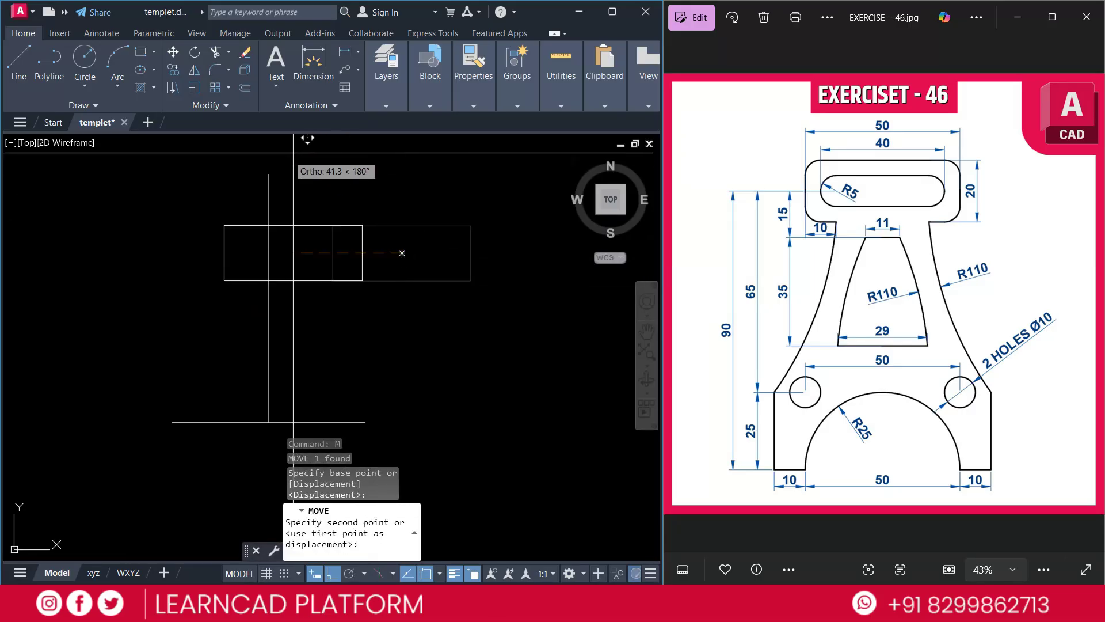
left_click(270, 176)
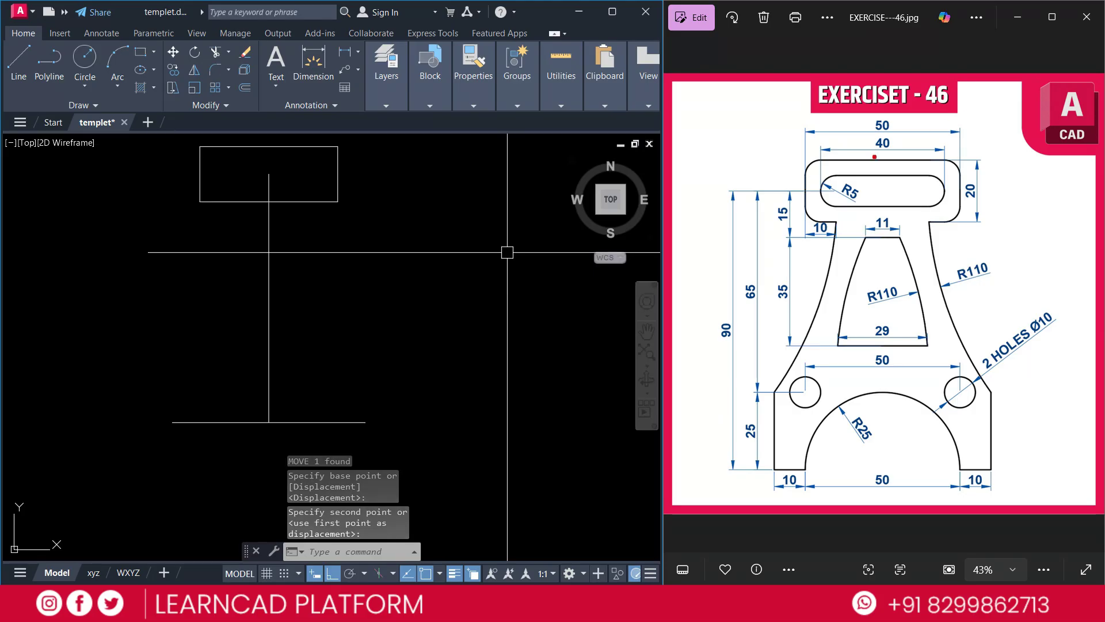
left_click_drag(828, 161, 807, 167)
left_click_drag(800, 206, 804, 214)
Fillet all four rectangle corners at radius 5 using the Polyline option.
key("Escape")
type("F")
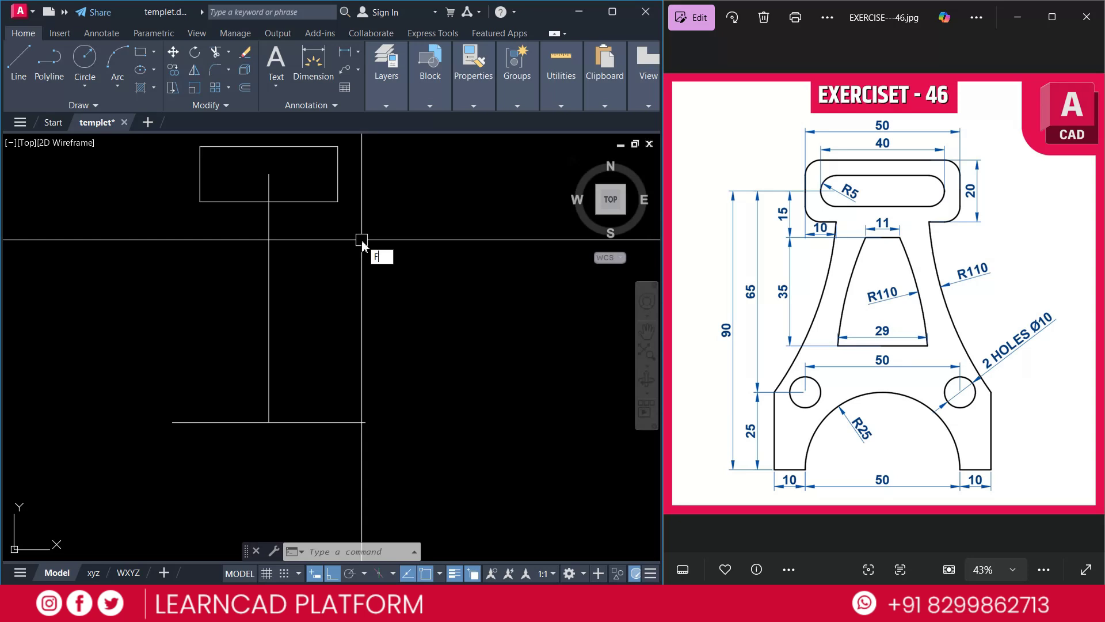
key("Return")
type("R")
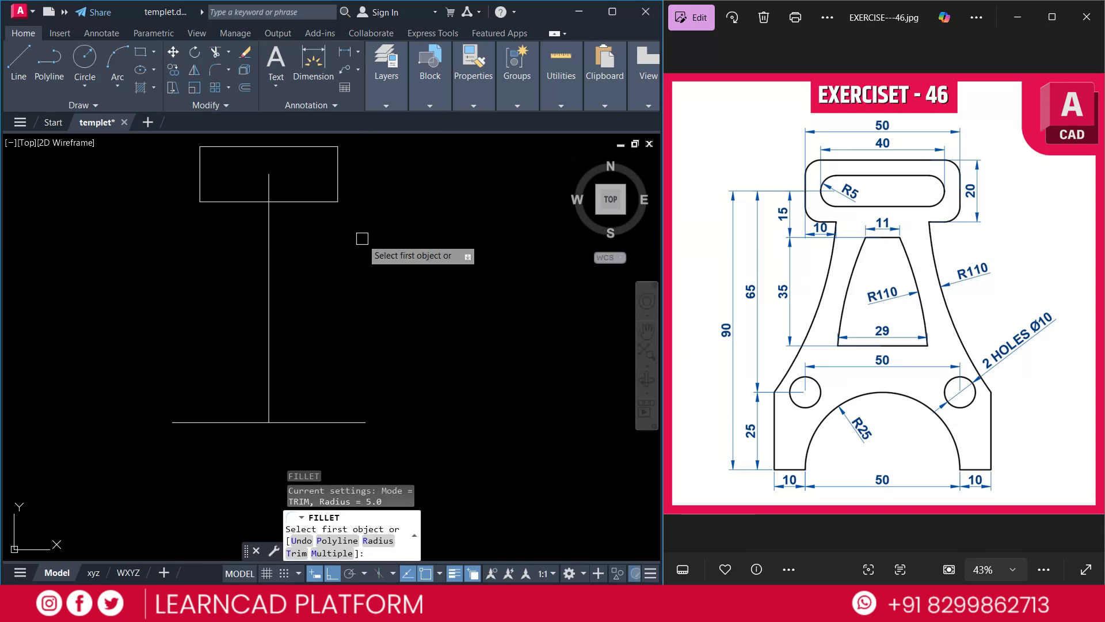
key("Return")
type("5")
key("Return")
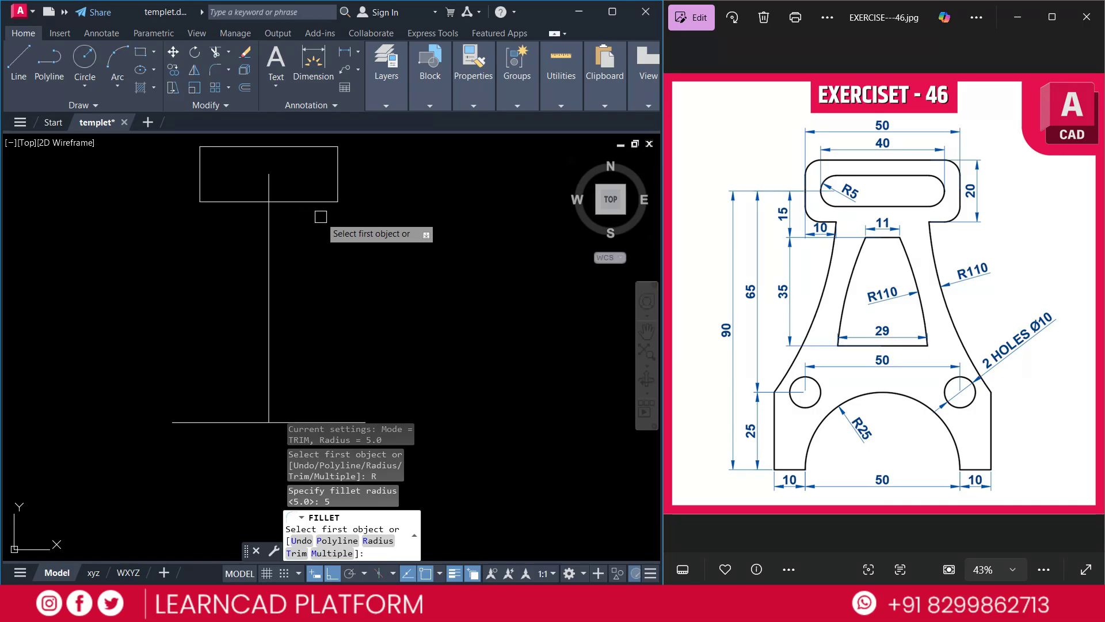
type("P")
key("Return")
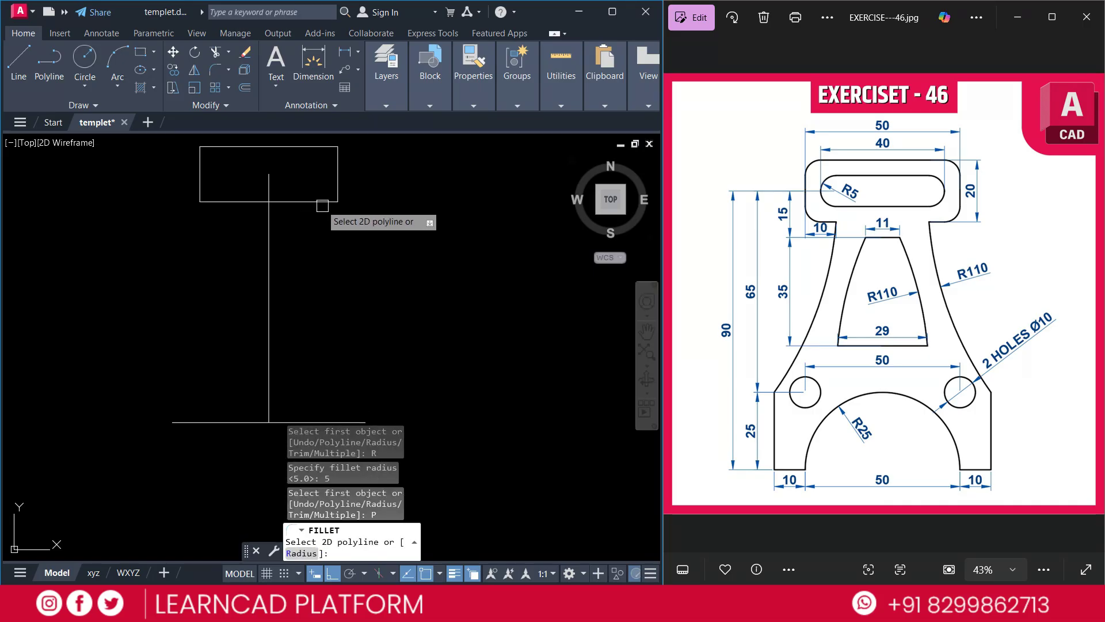
left_click(322, 204)
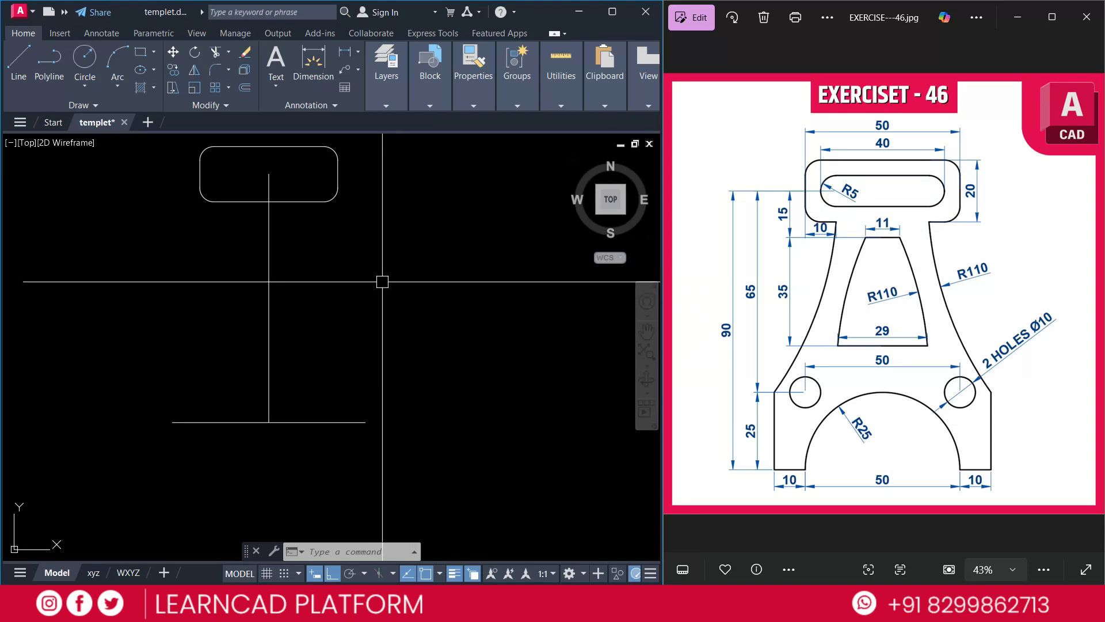
Draw an R5 circle at the centre of the rounded rectangle.
type("c")
key("Return")
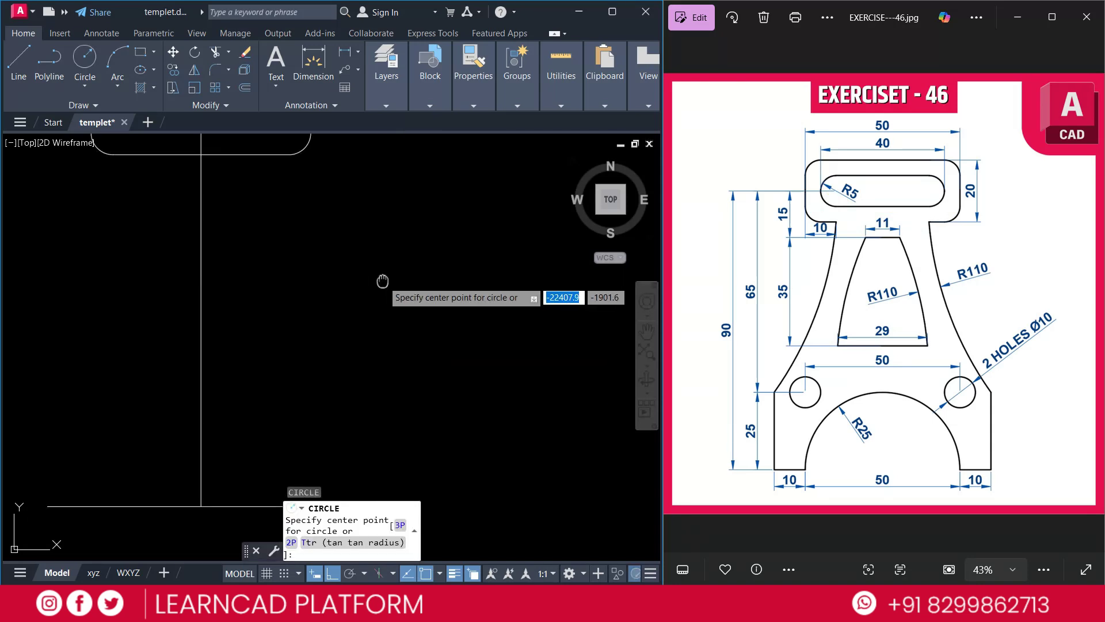
middle_click_drag(269, 174, 288, 213)
left_click(288, 214)
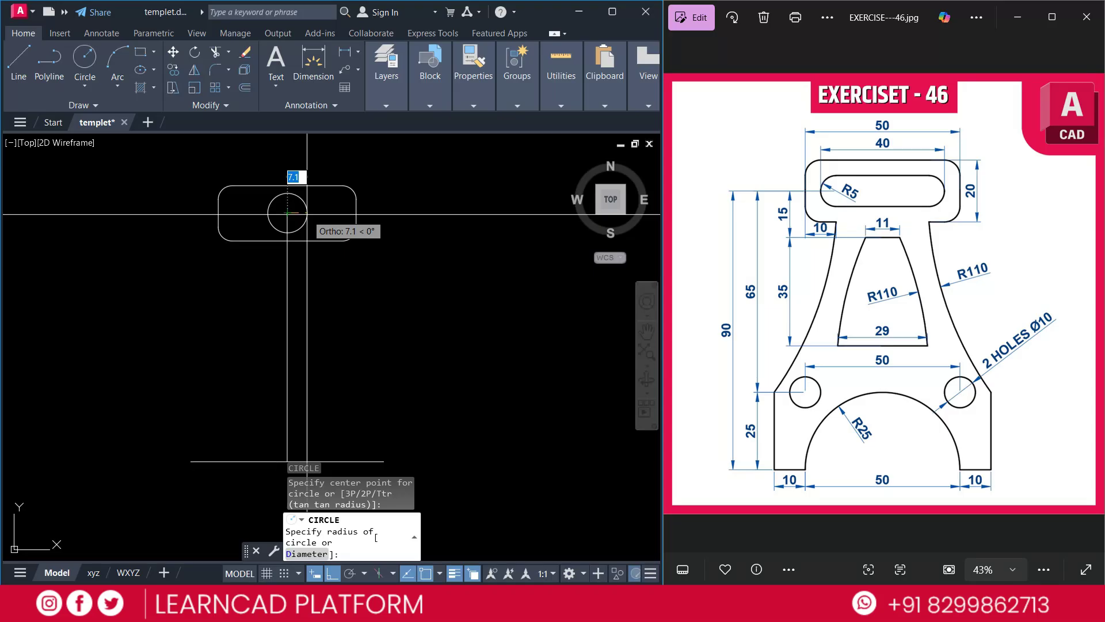
type("5")
key("Return")
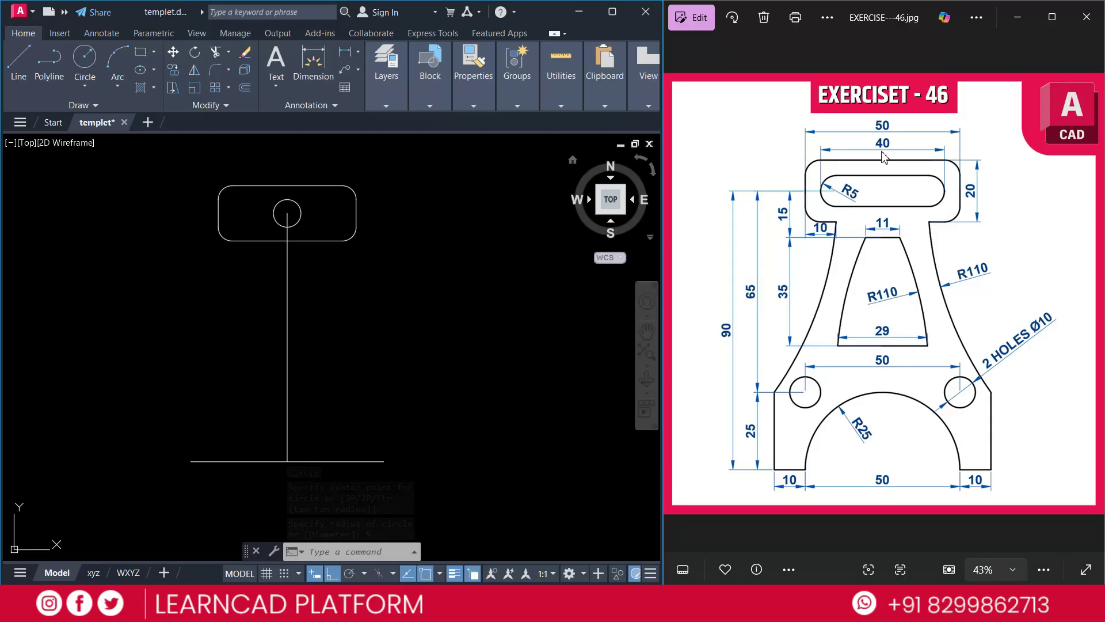
Draw a 40-unit horizontal line and snap its midpoint onto the circle centre.
type("l")
key("Return")
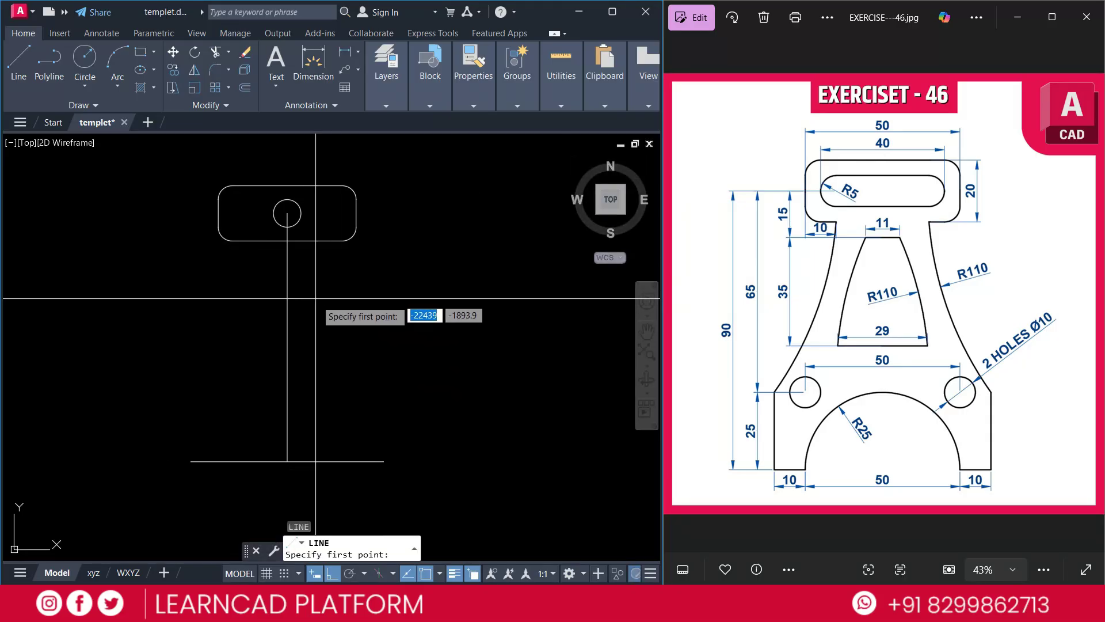
left_click(319, 299)
type("40")
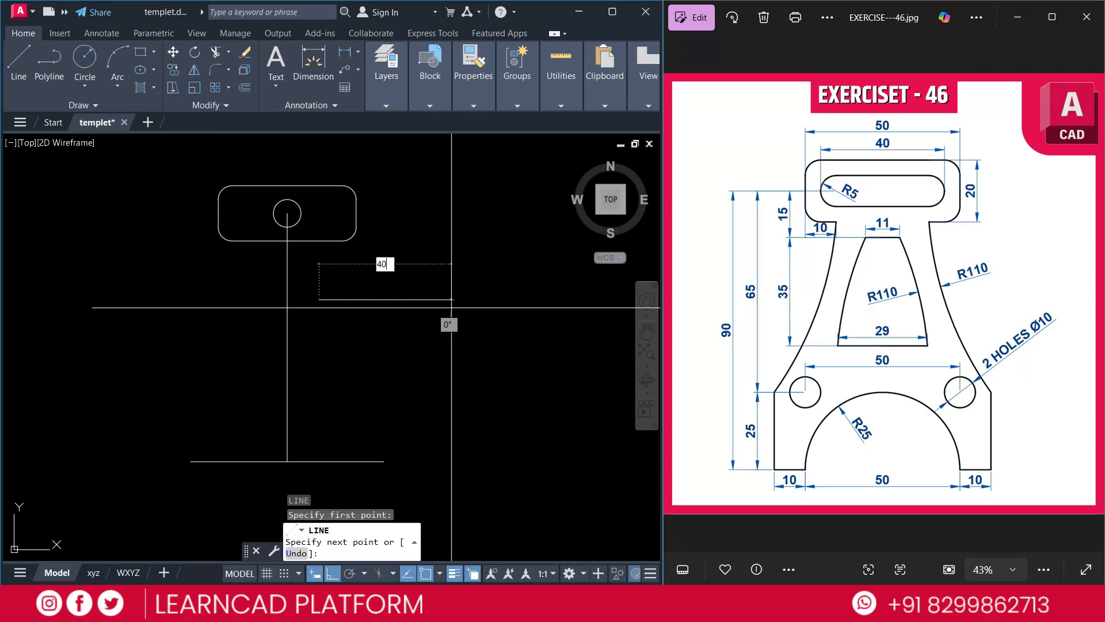
key("Return")
key("Escape")
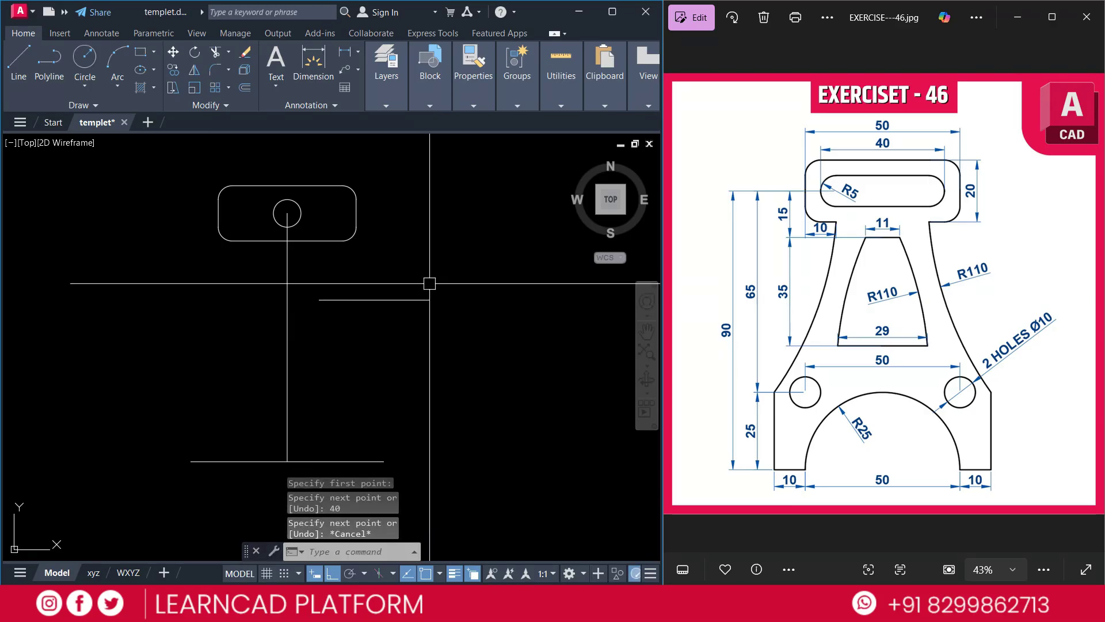
left_click(378, 272)
left_click(316, 351)
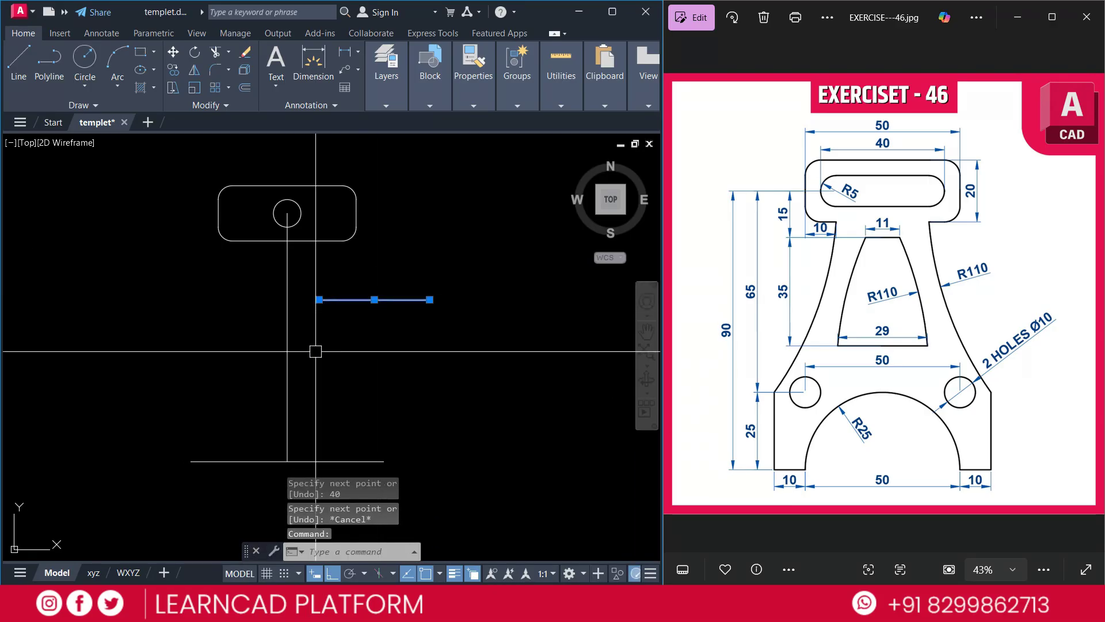
left_click(374, 300)
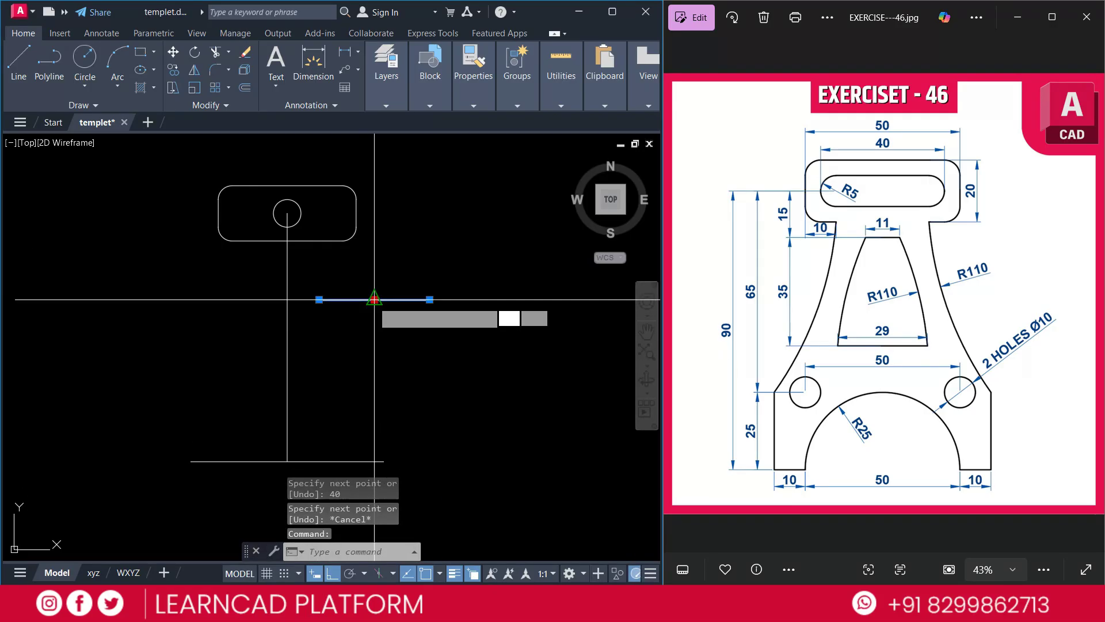
left_click(287, 213)
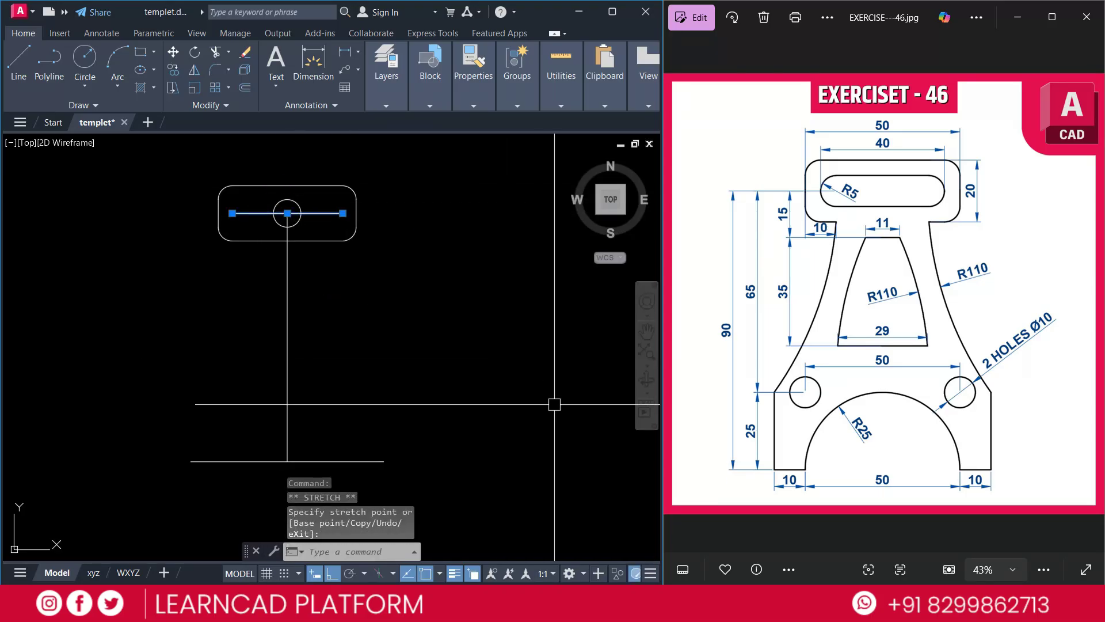
key("Escape")
left_click(281, 201)
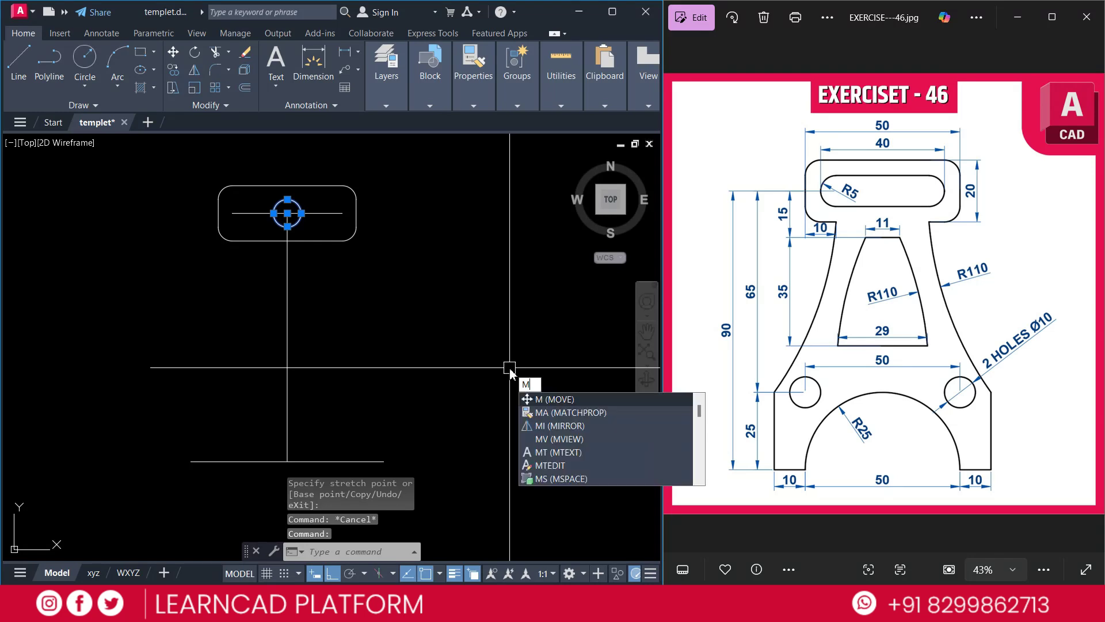
Move the R5 circle to the right end of the 40-unit line.
key("Return")
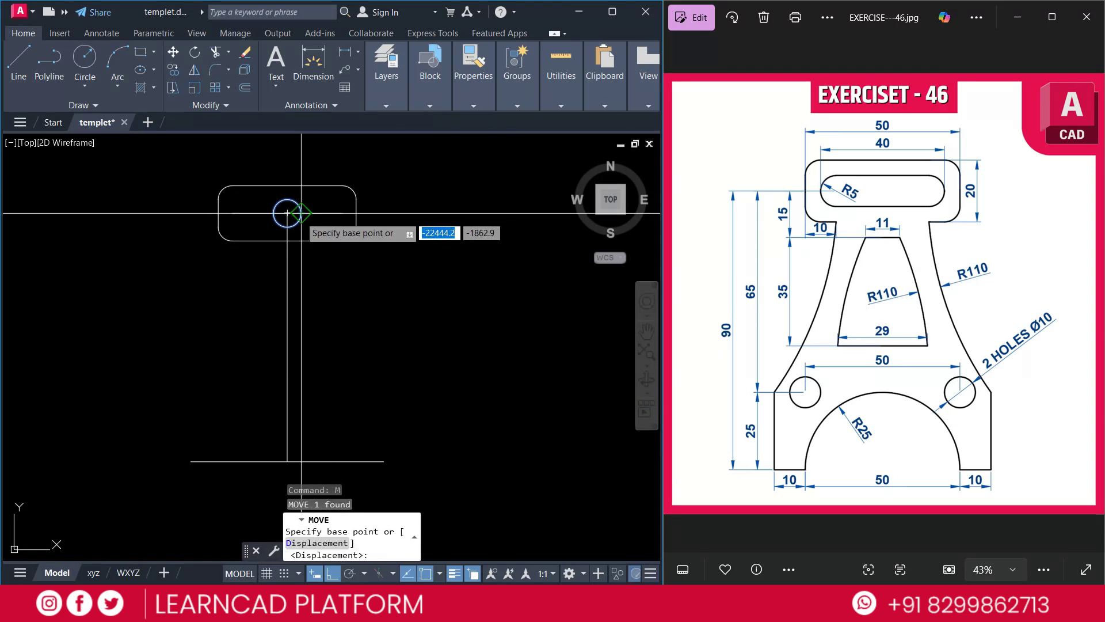
left_click(301, 213)
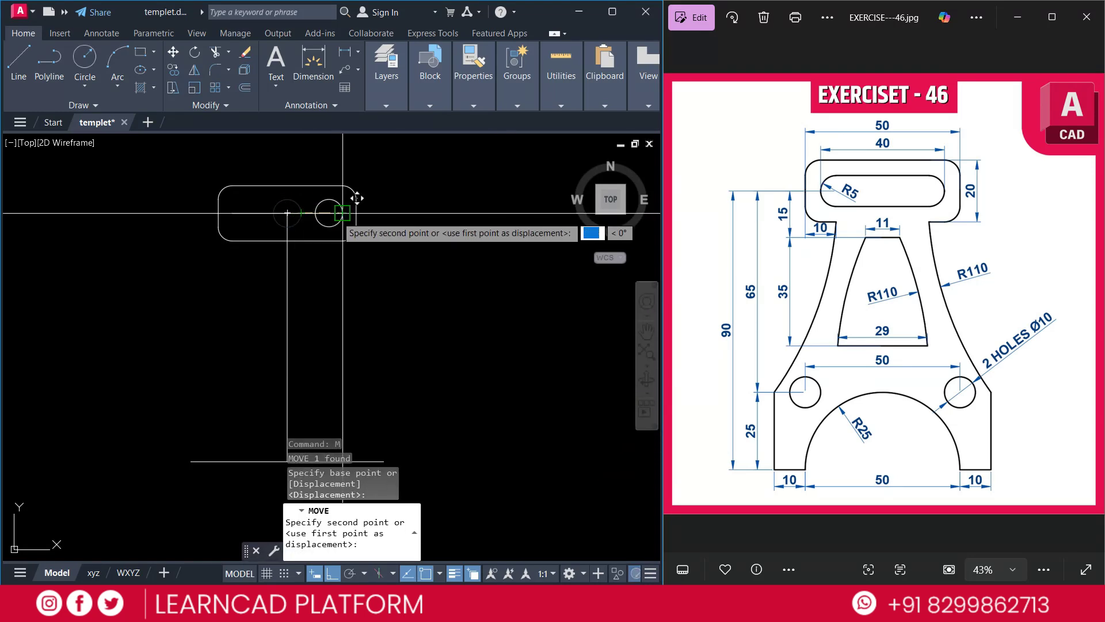
left_click(344, 213)
key("Escape")
key("Escape")
key("Escape")
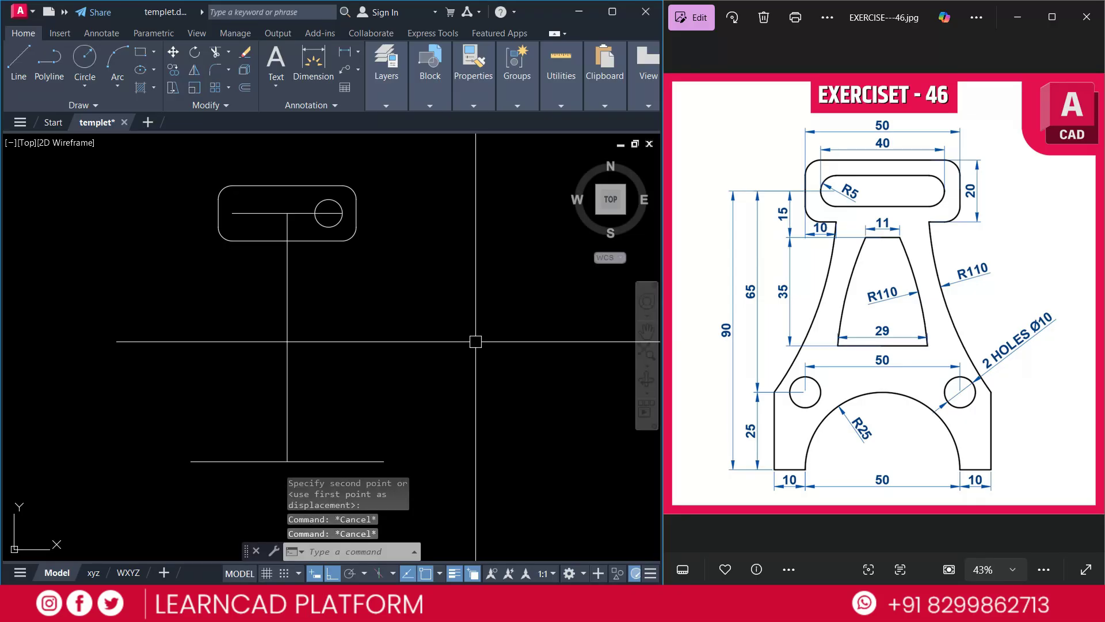
Mirror the circle about the vertical centre line, keeping the original.
type("MI")
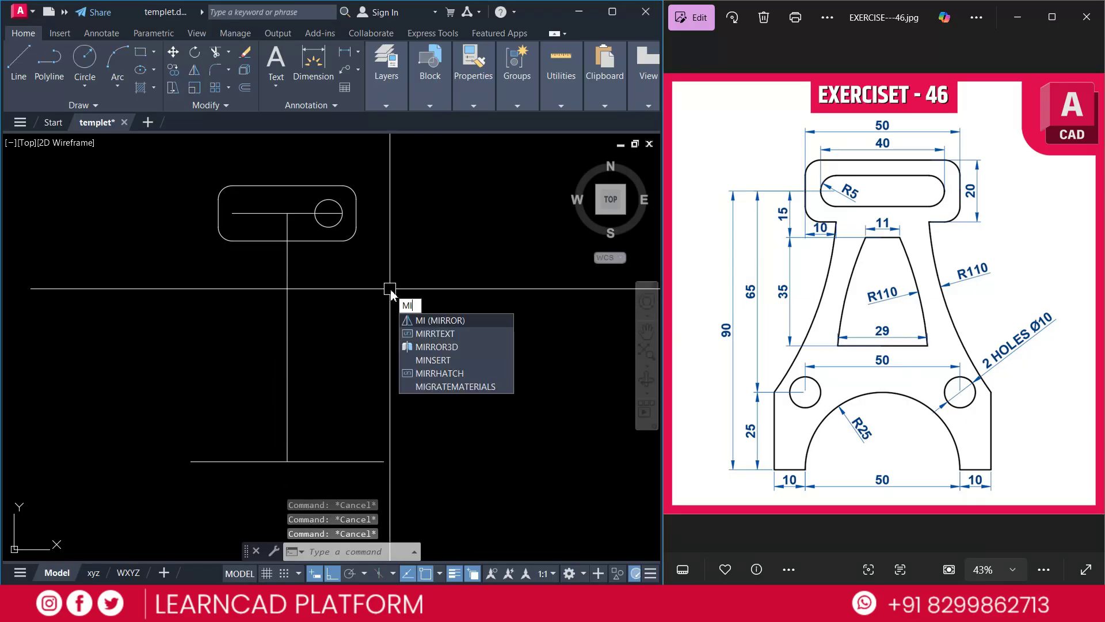
key("Return")
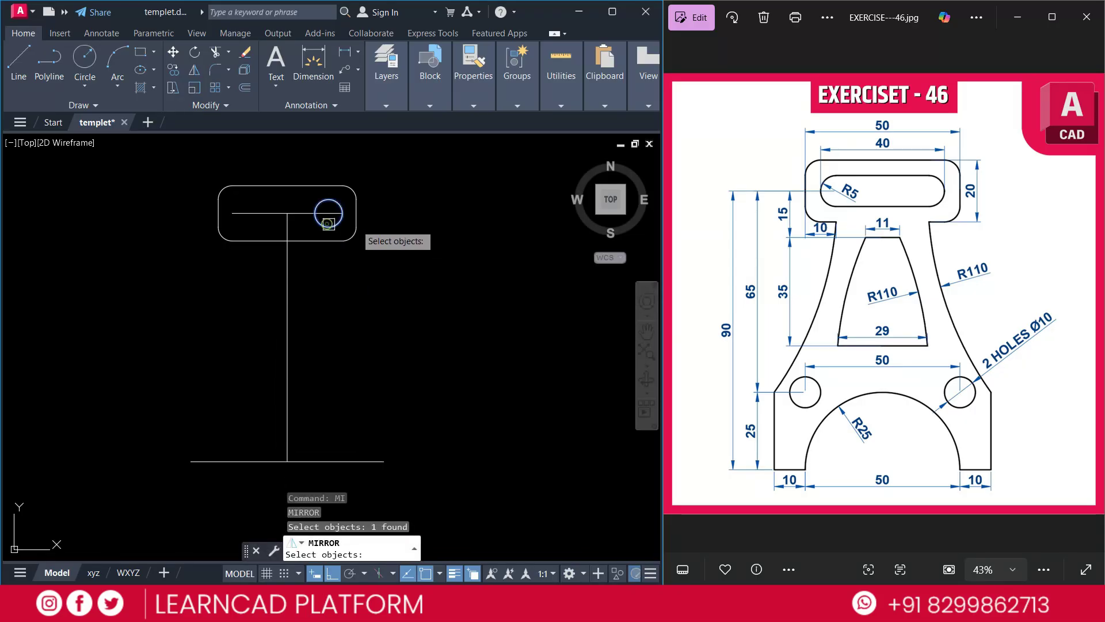
key("Return")
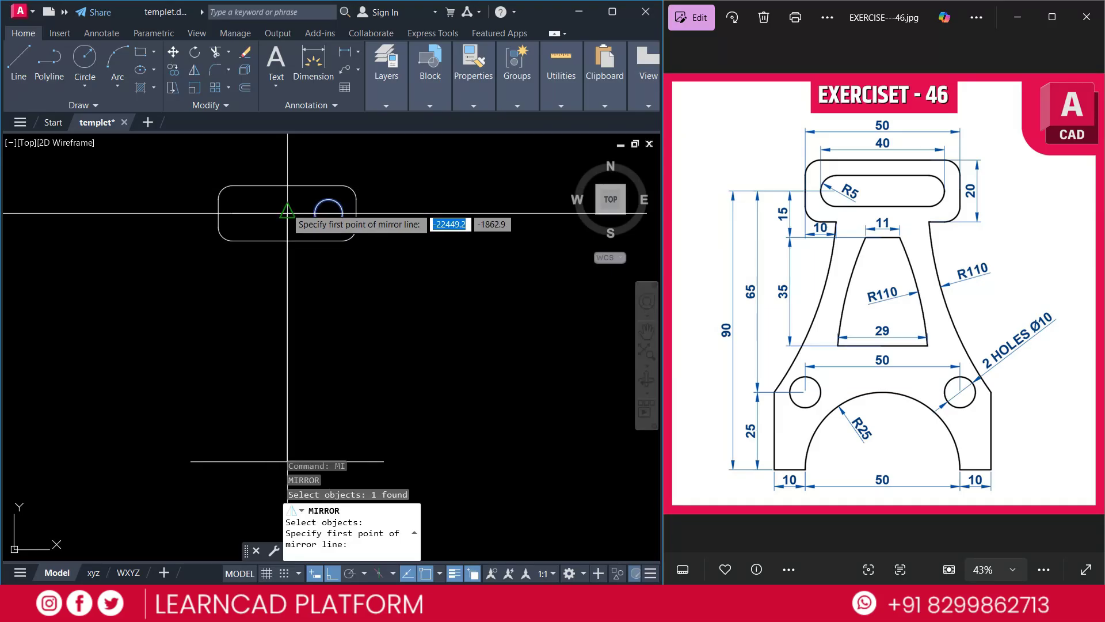
left_click(287, 213)
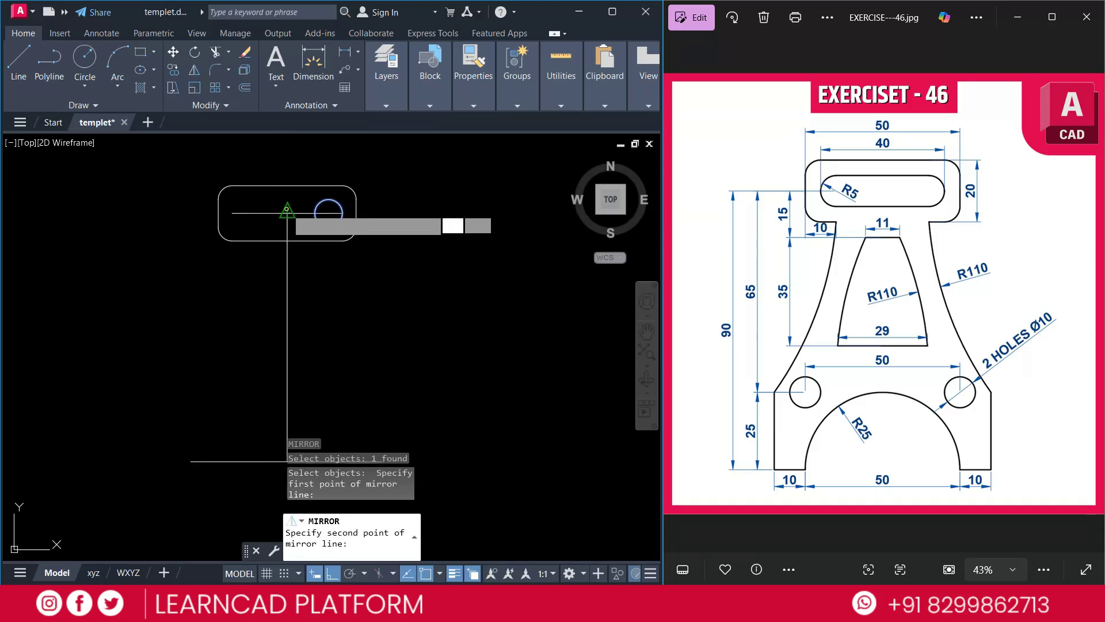
left_click(289, 164)
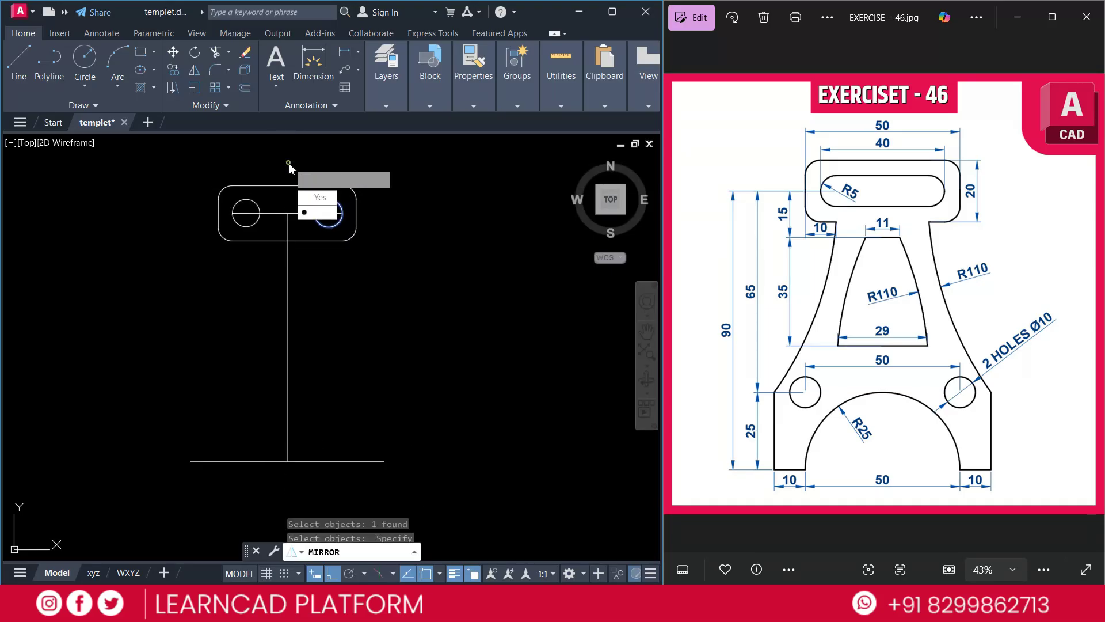
left_click(312, 214)
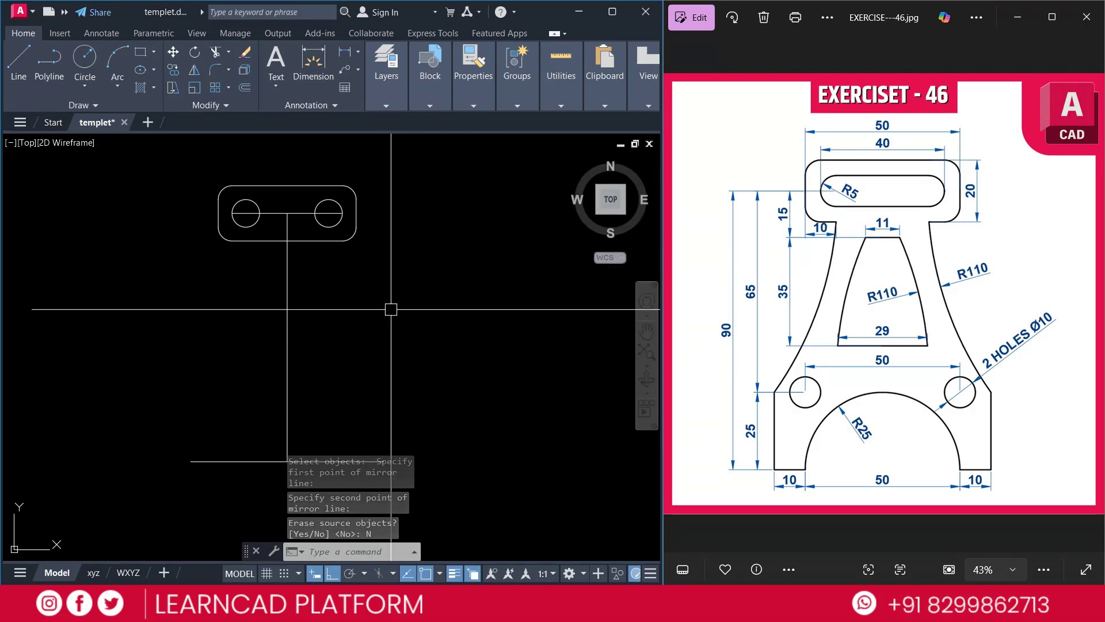
Draw a straight side line connecting the two slot circles.
key("l")
key("Return")
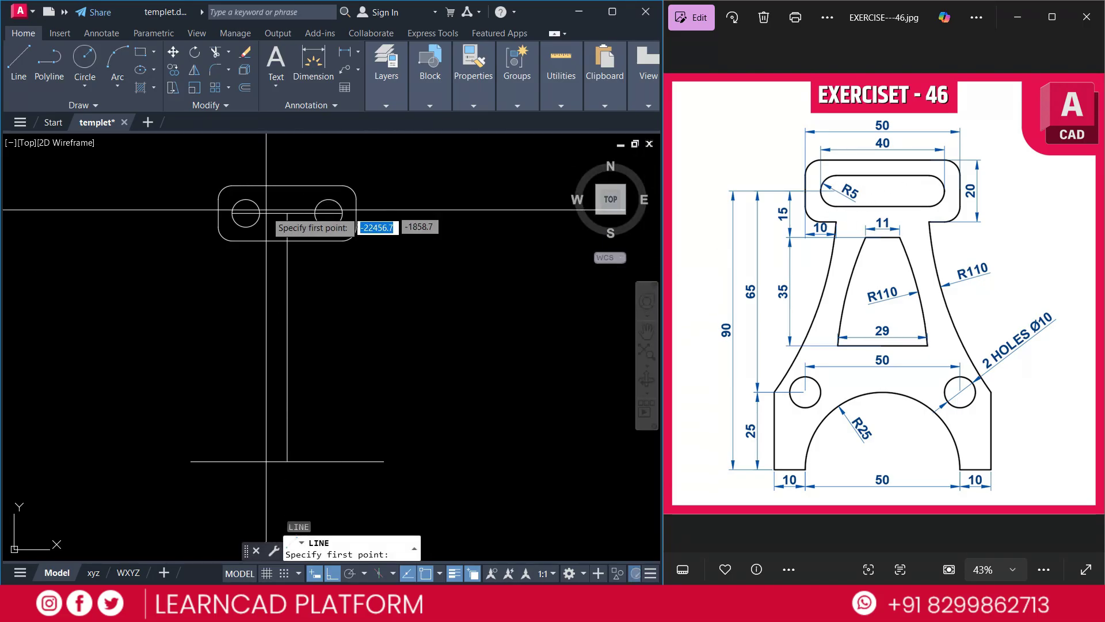
left_click(243, 205)
left_click(295, 201)
key("Return")
key("Return")
left_click(246, 213)
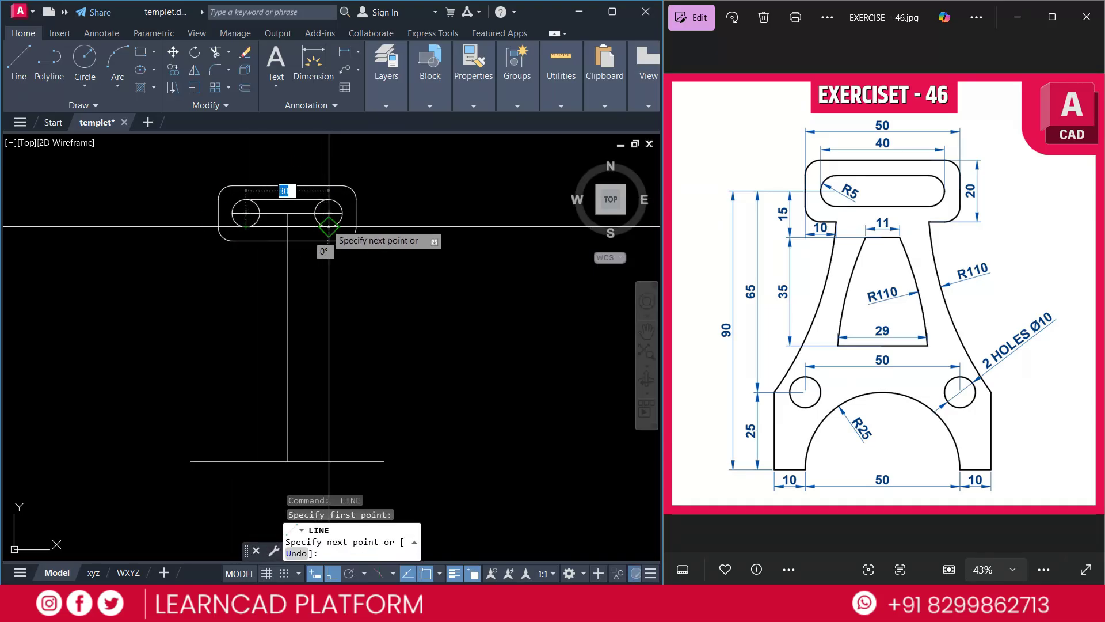
key("Escape")
Erase the centre line, trim both circles' inner halves, and turn off selection cycling.
left_click(281, 213)
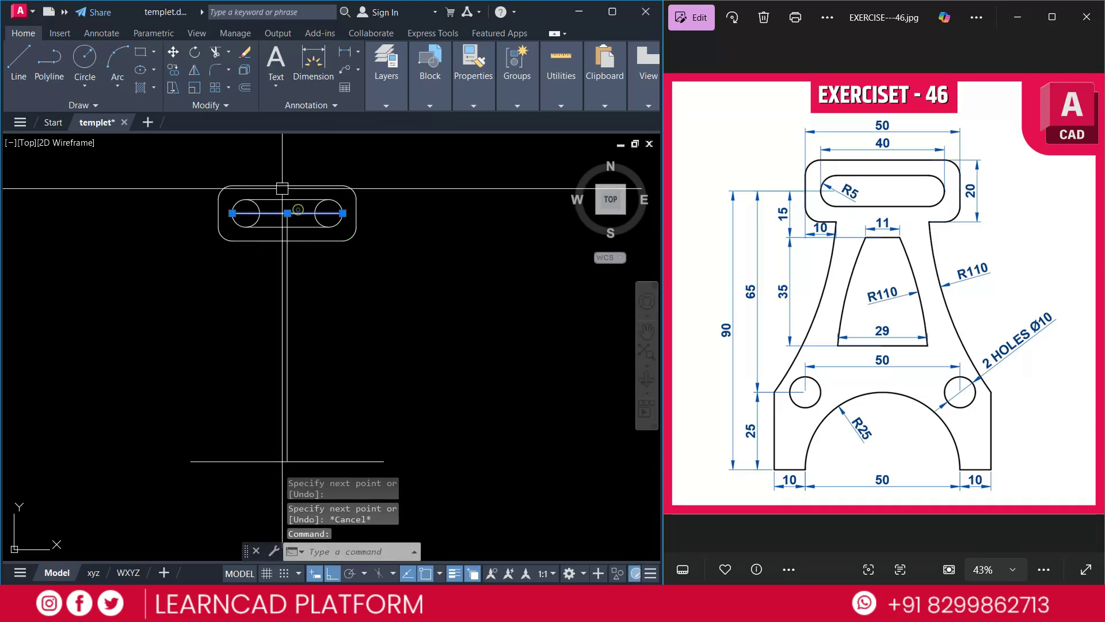
type("E")
key("Return")
type("tr")
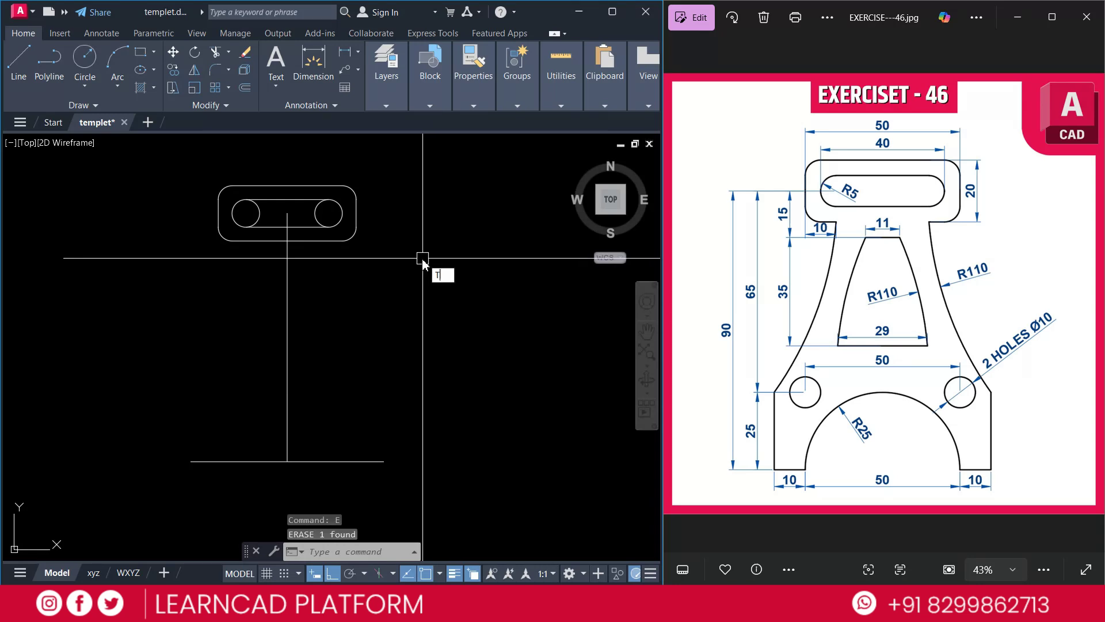
key("Return")
left_click(317, 211)
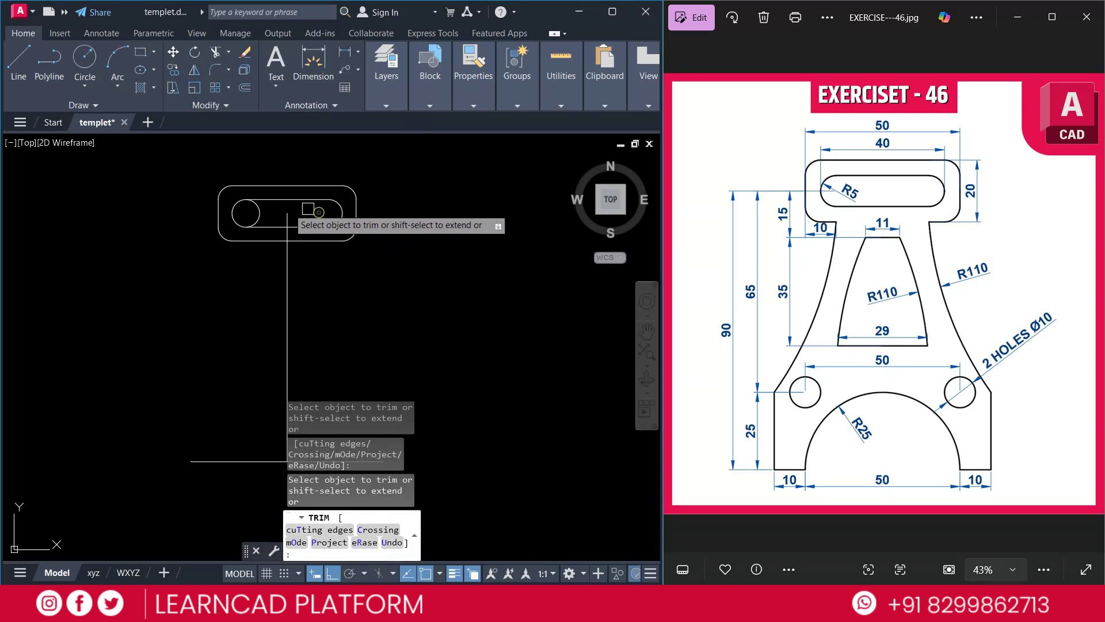
left_click(258, 210)
key("Escape")
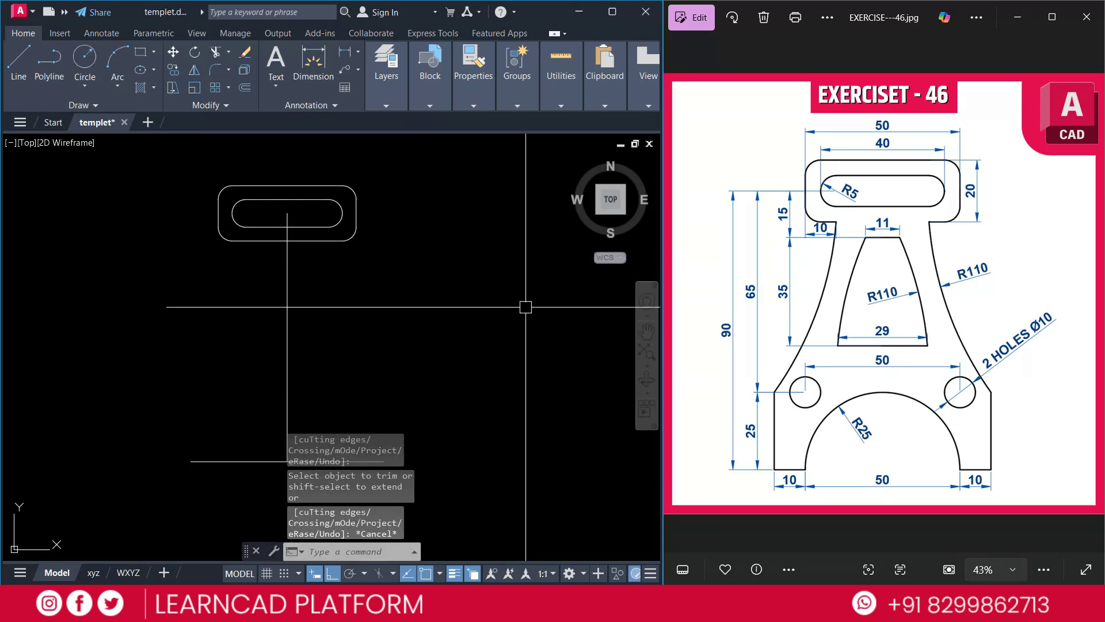
key("ctrl+w")
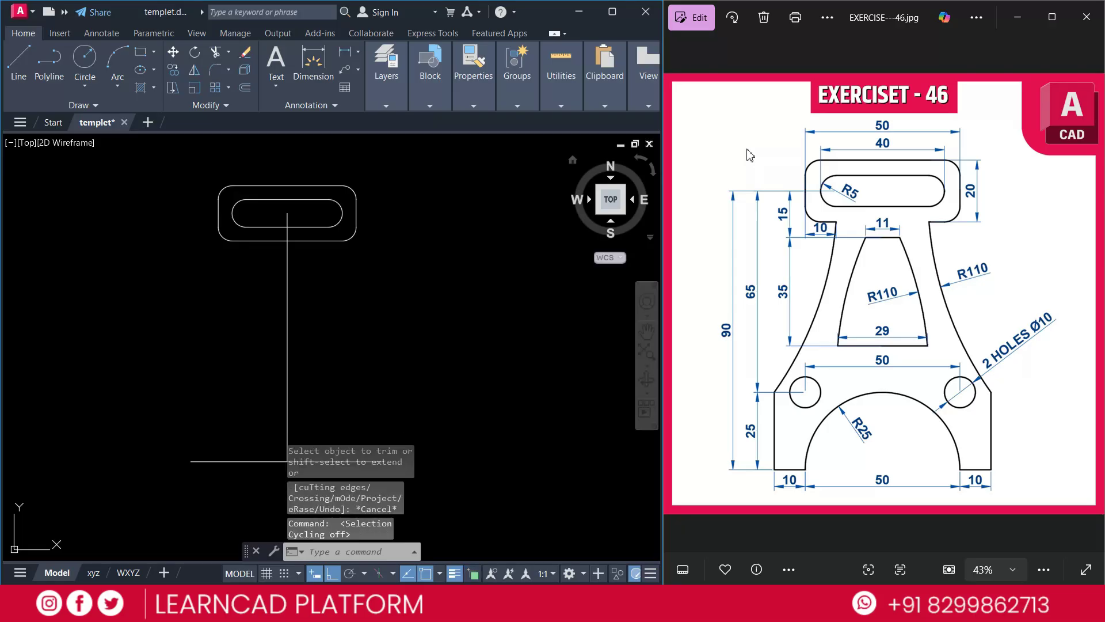
mouse_move(778, 144)
left_mouse_down()
mouse_move(955, 239)
mouse_move(1009, 242)
left_mouse_up()
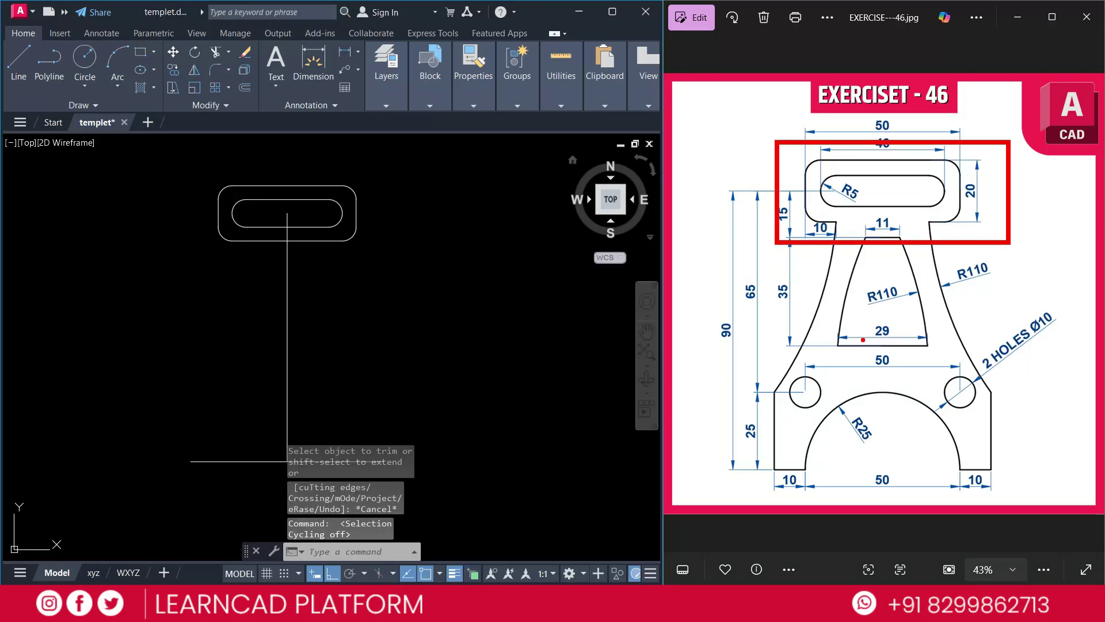
mouse_move(739, 365)
left_mouse_down()
mouse_move(949, 491)
mouse_move(1013, 498)
left_mouse_up()
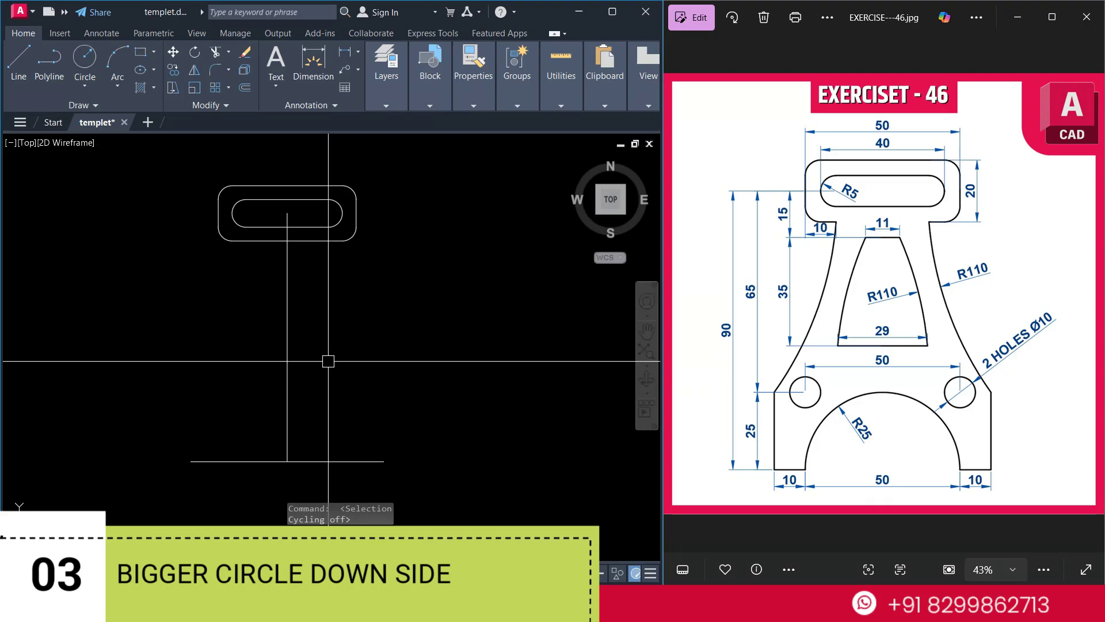
Draw an R25 circle centred at the base line's midpoint.
type("c")
key("Return")
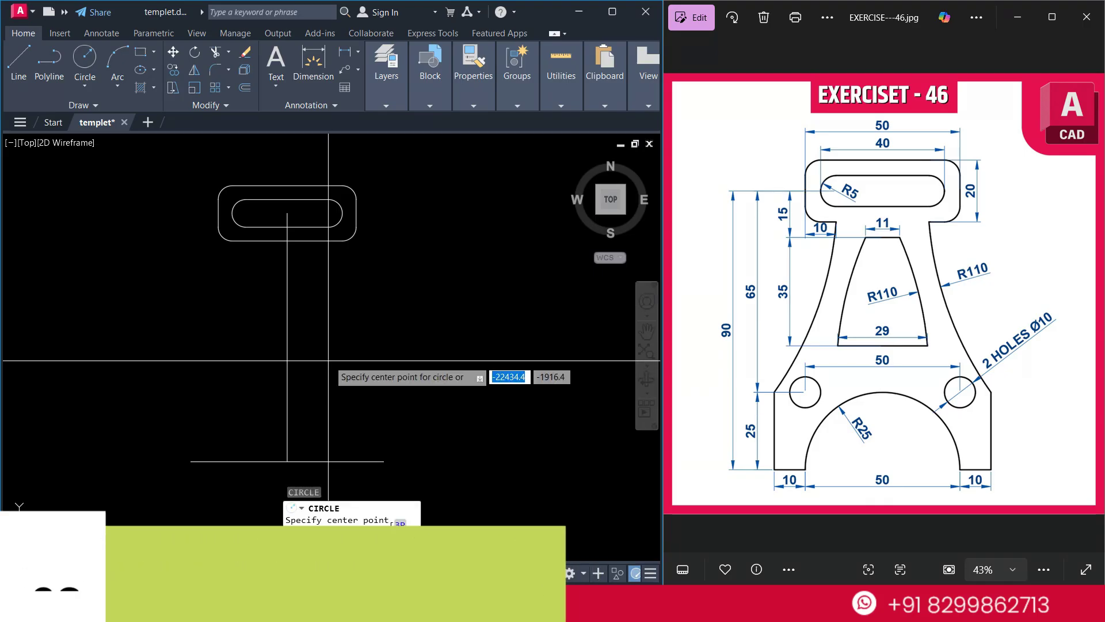
left_click(287, 461)
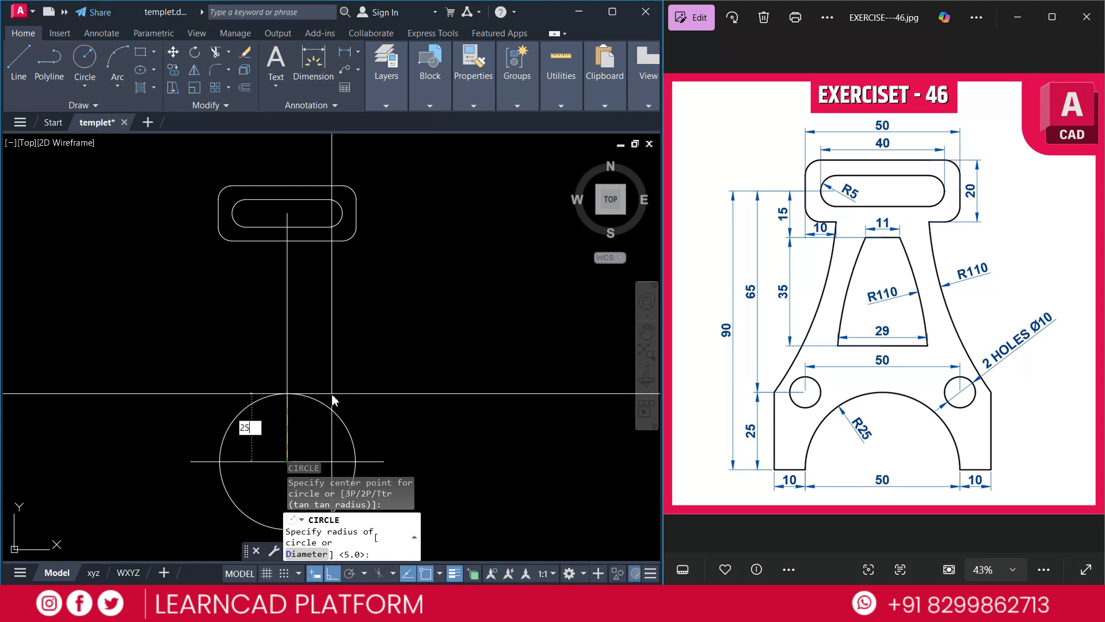
key("Return")
key("Escape")
key("Escape")
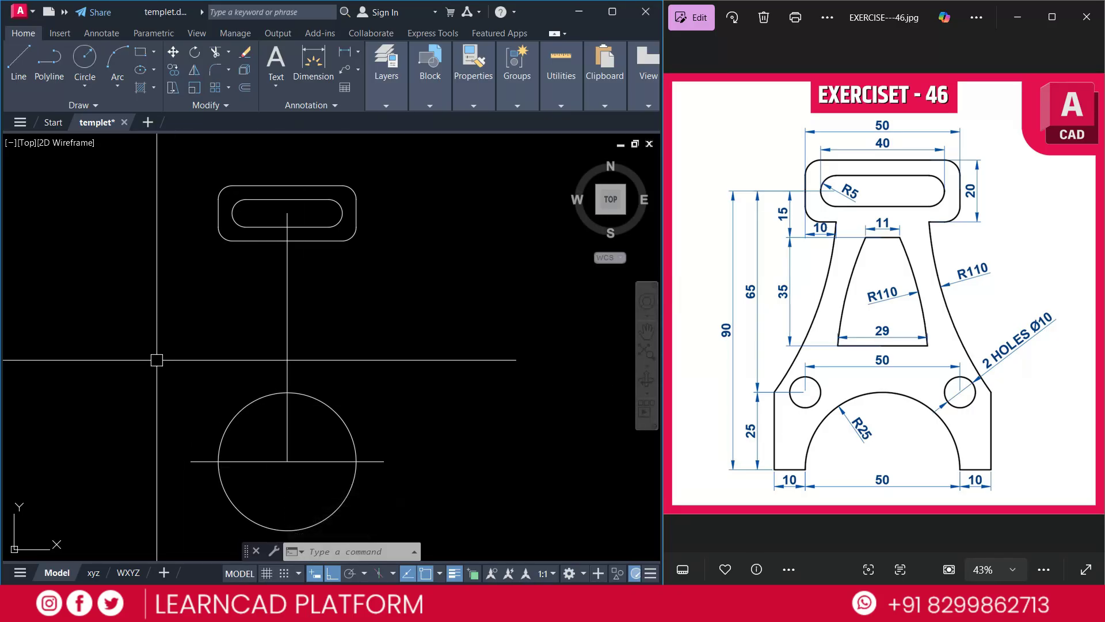
type("l")
key("Return")
Draw a 25-unit vertical leg up from the base line's left end.
left_click(191, 460)
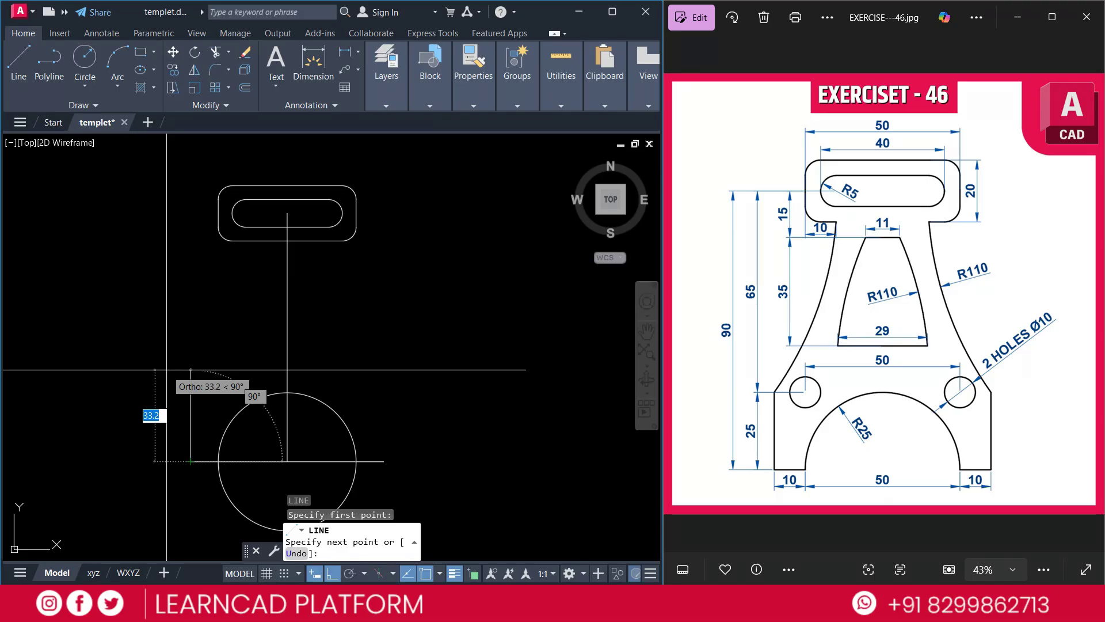
key("Return")
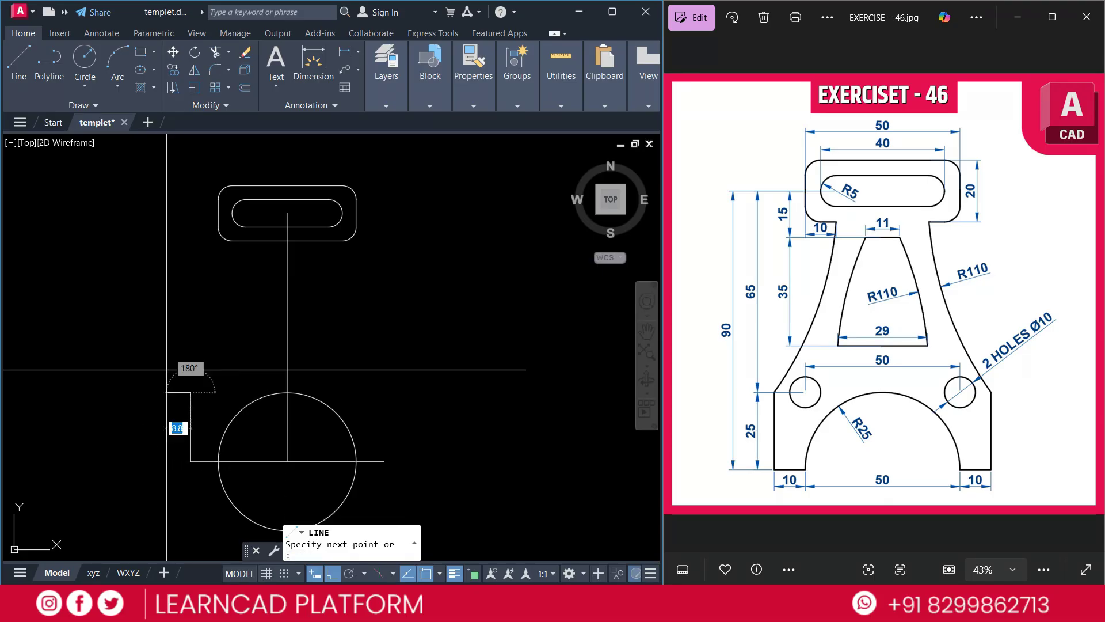
key("Escape")
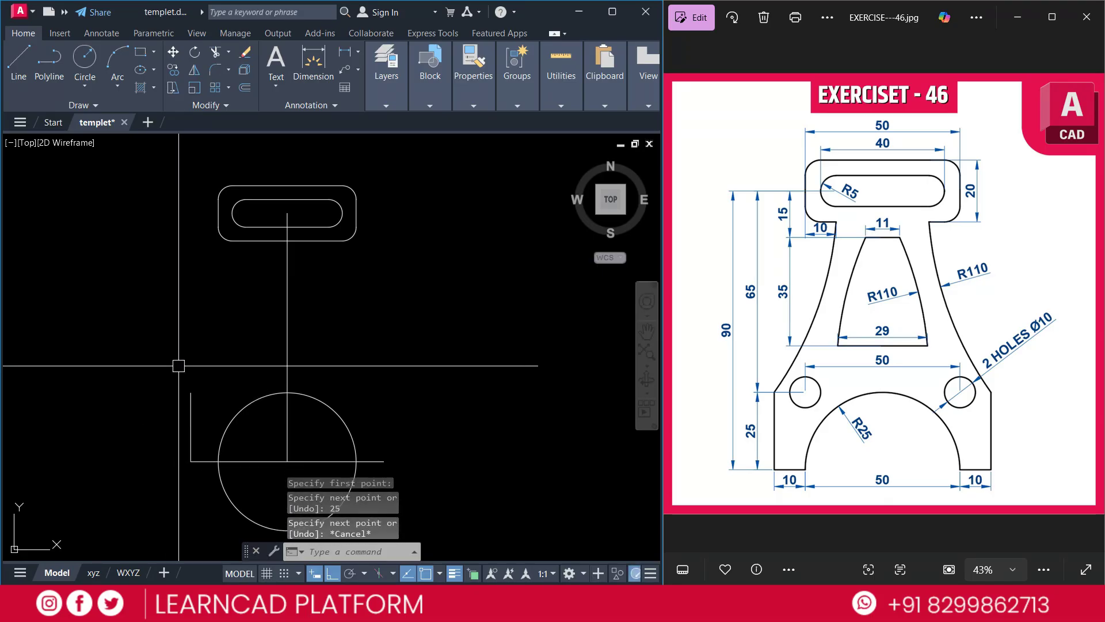
middle_click_drag(415, 373, 407, 369)
Trim the circle's lower half and the base line segment inside the arch.
type("tr")
key("Return")
left_click(207, 479)
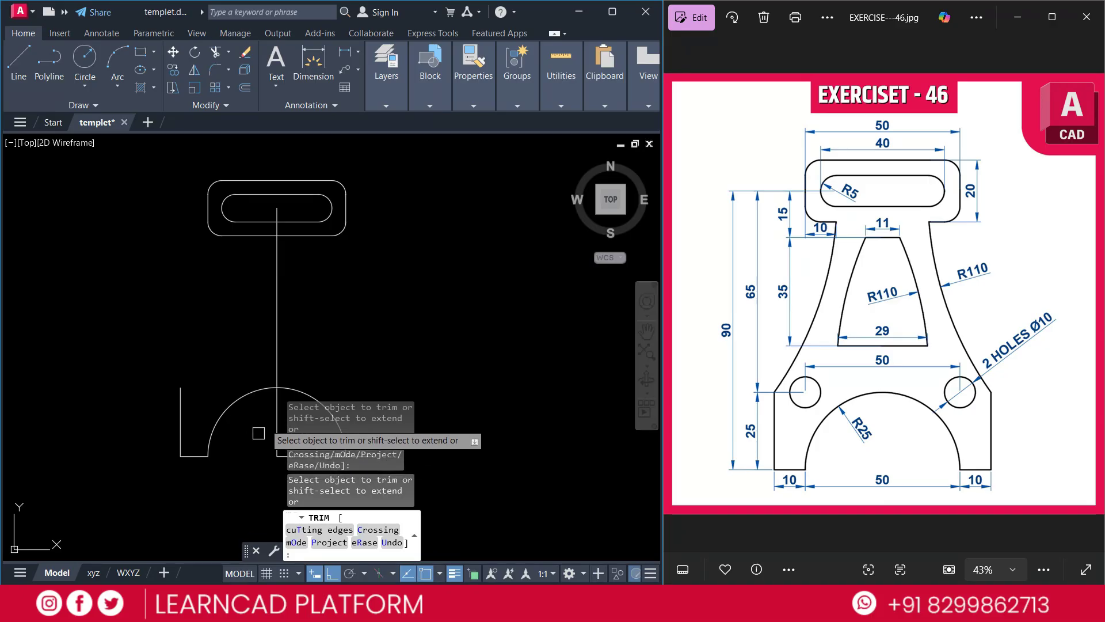
middle_click_drag(290, 460, 338, 400)
key("Escape")
key("Escape")
key("Escape")
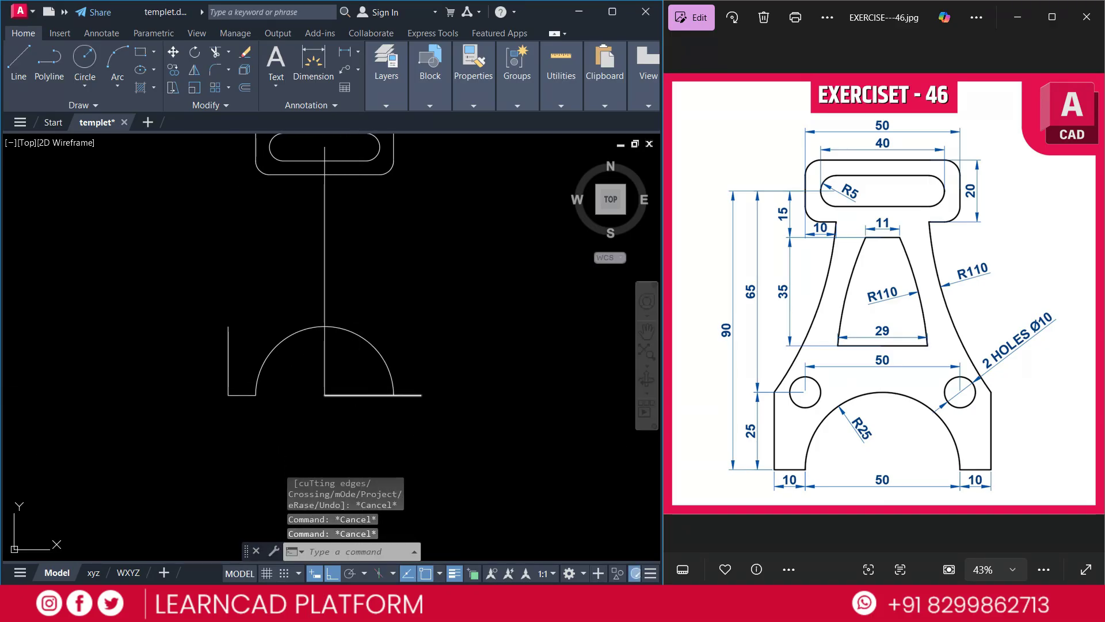
type("tr")
key("space")
left_click(358, 395)
key("Escape")
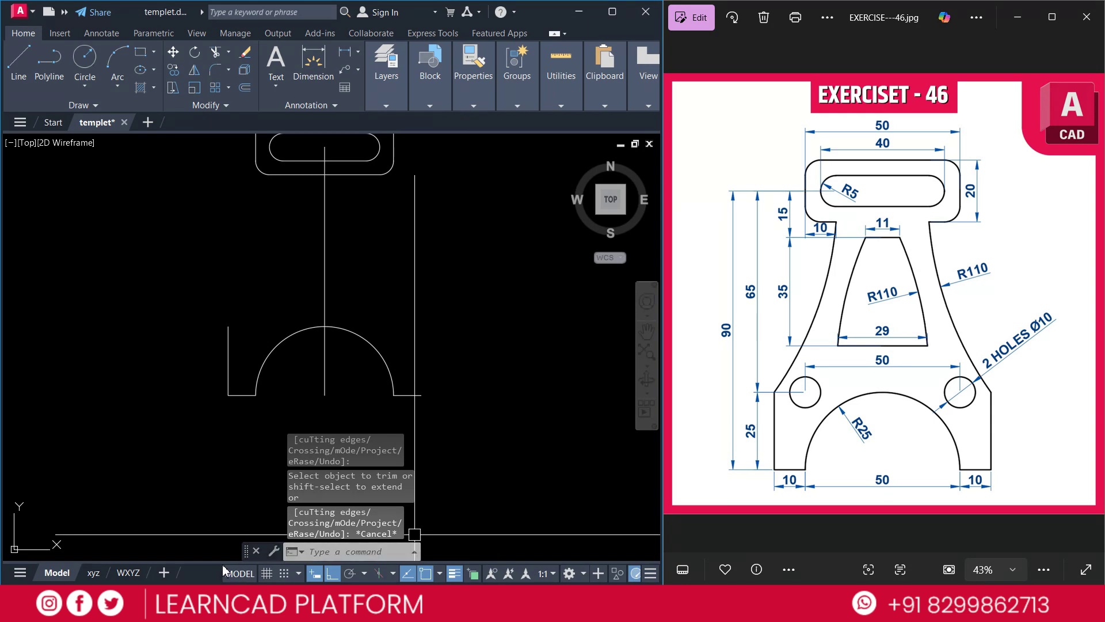
left_click_drag(247, 551, 28, 545)
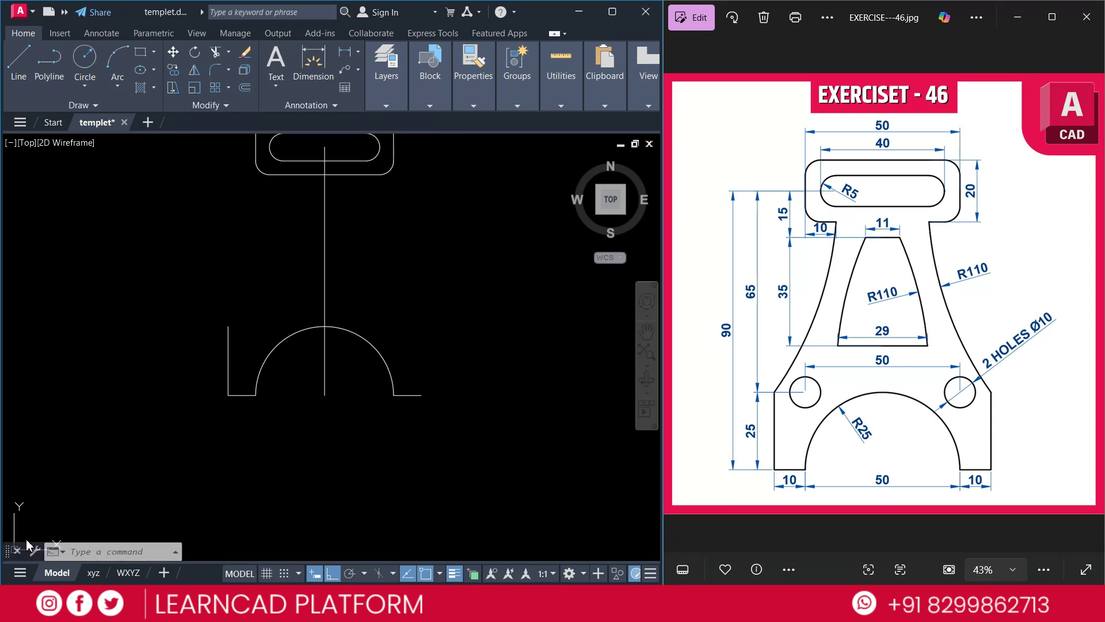
mouse_move(374, 357)
middle_mouse_down()
mouse_move(370, 451)
mouse_move(389, 423)
middle_mouse_up()
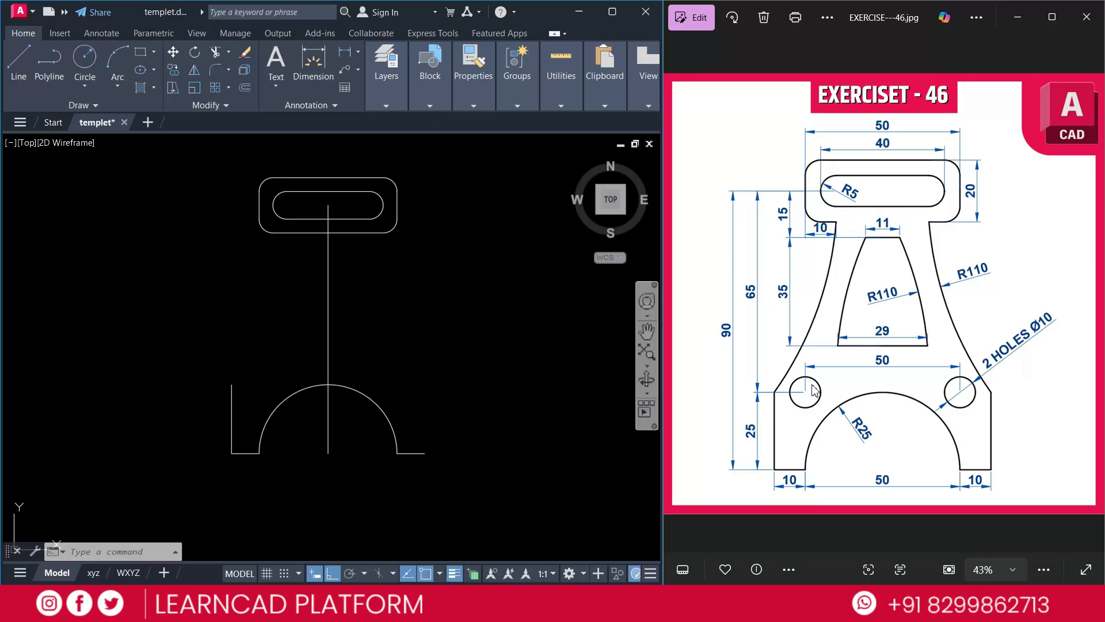
Draw a Ø10 hole circle at the arch centre.
type("c")
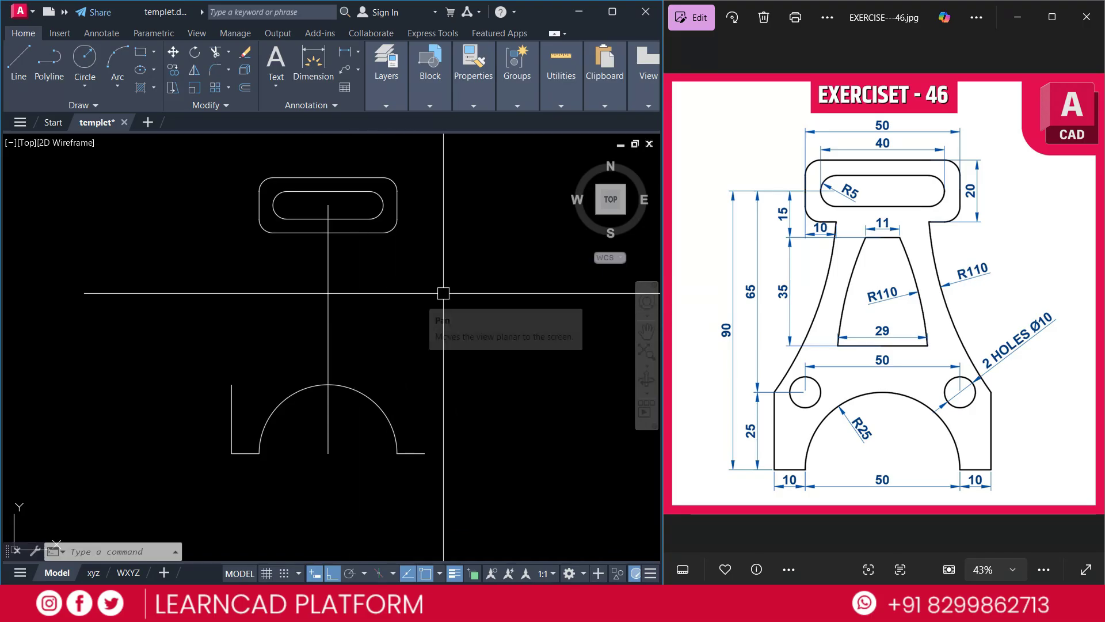
key("Return")
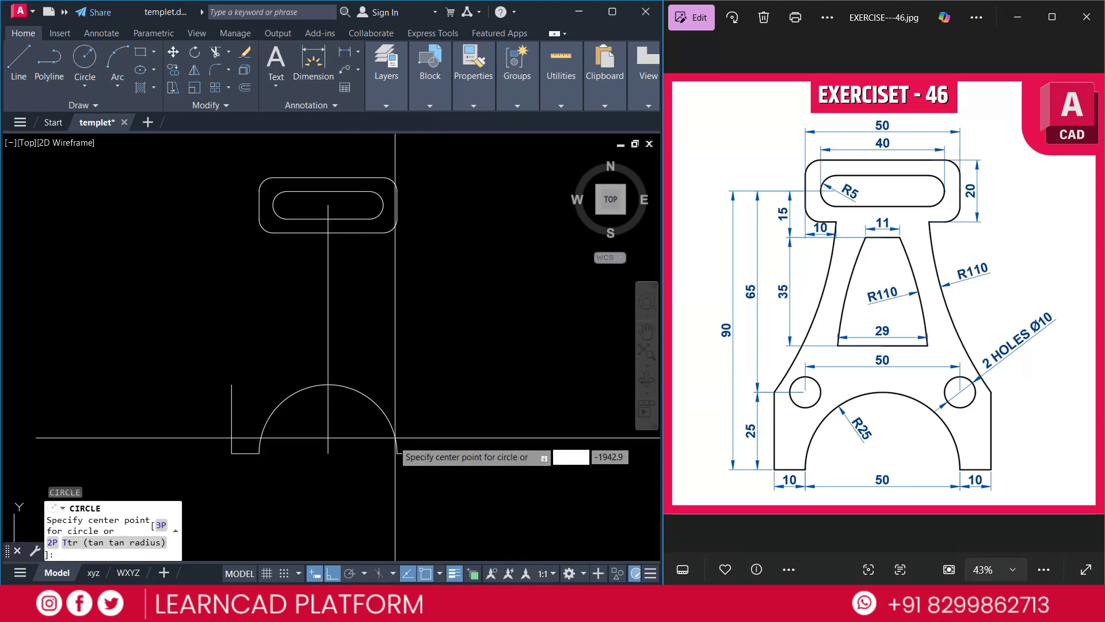
left_click(329, 454)
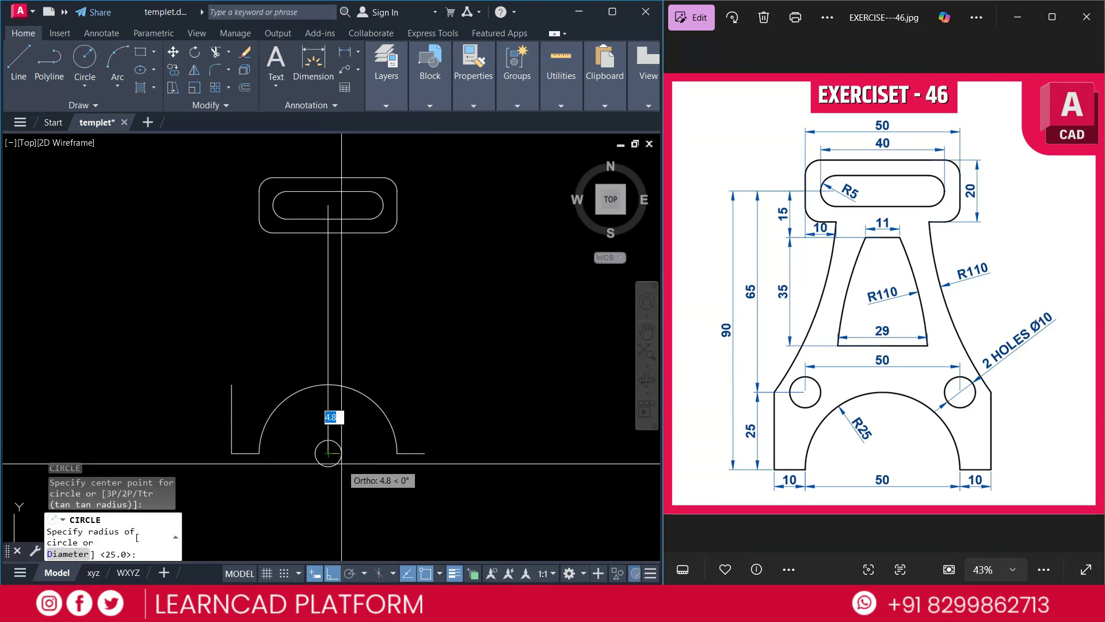
key("Return")
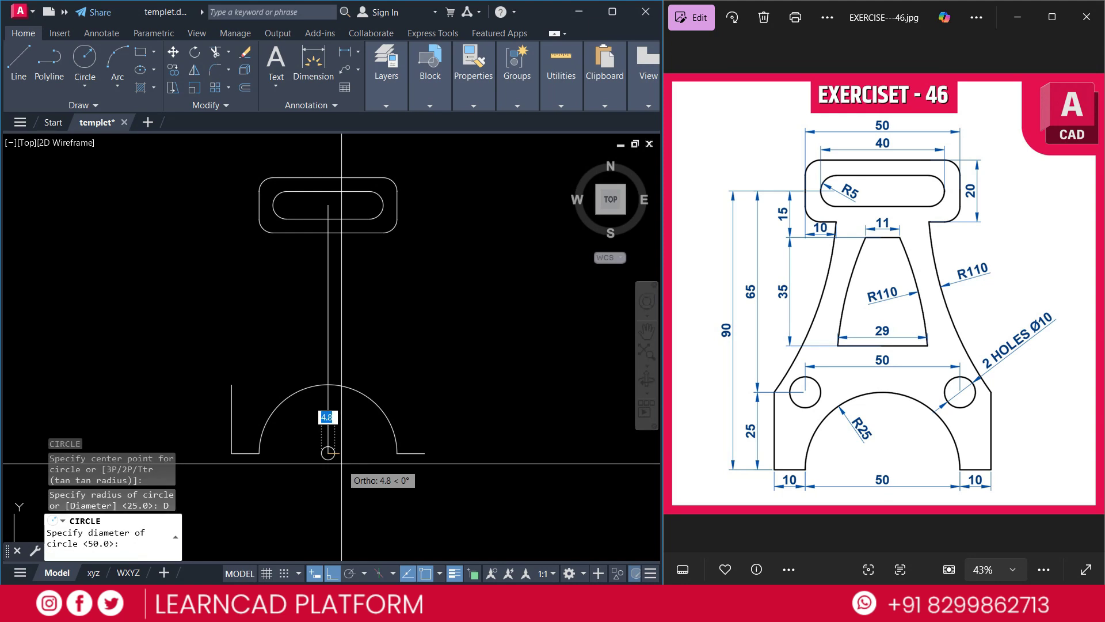
key("Return")
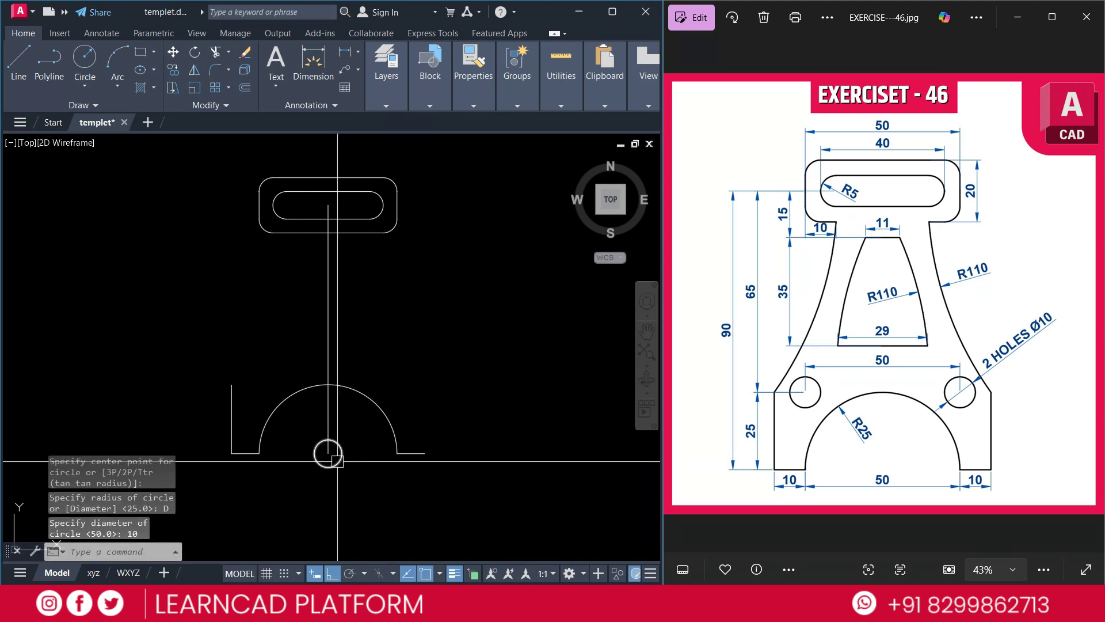
Move the hole 25 units up, then 25 units left.
left_click(337, 461)
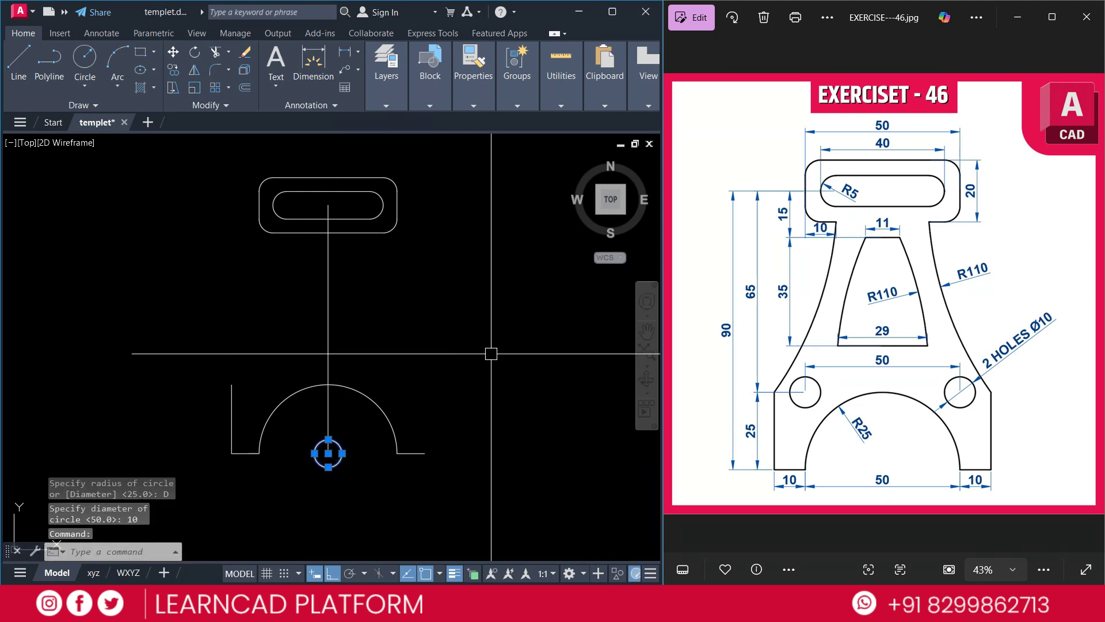
key("Return")
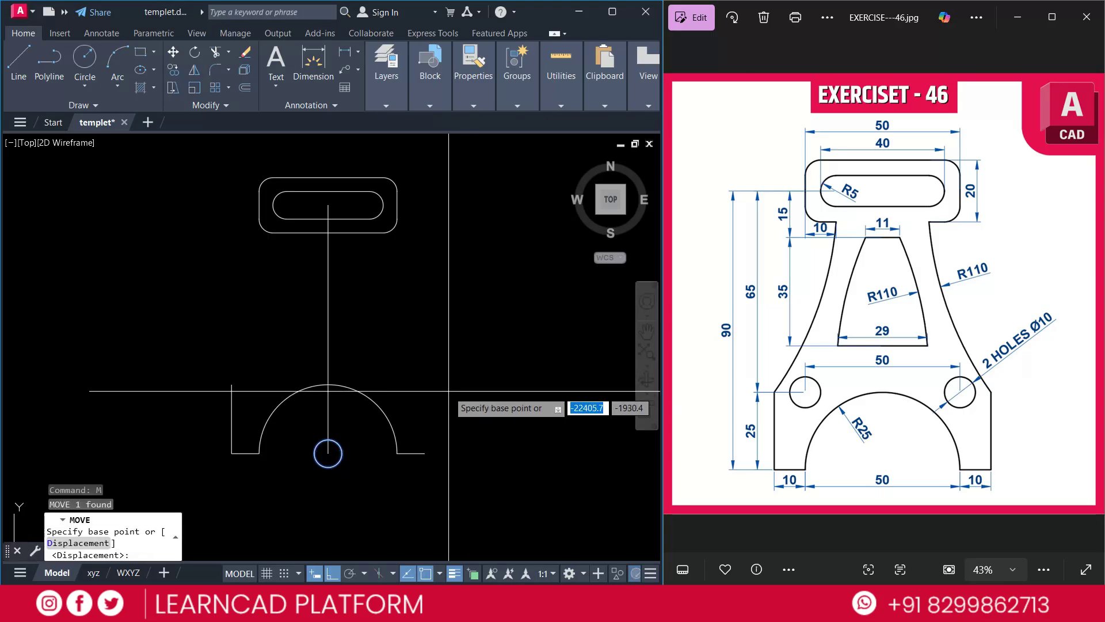
left_click(448, 390)
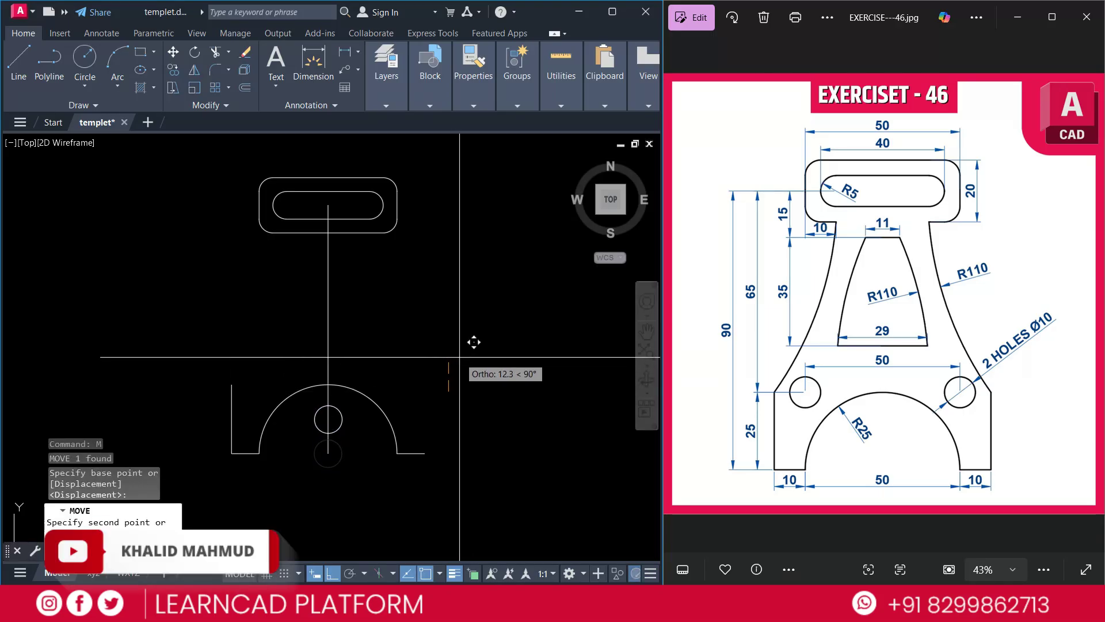
type("25")
key("Return")
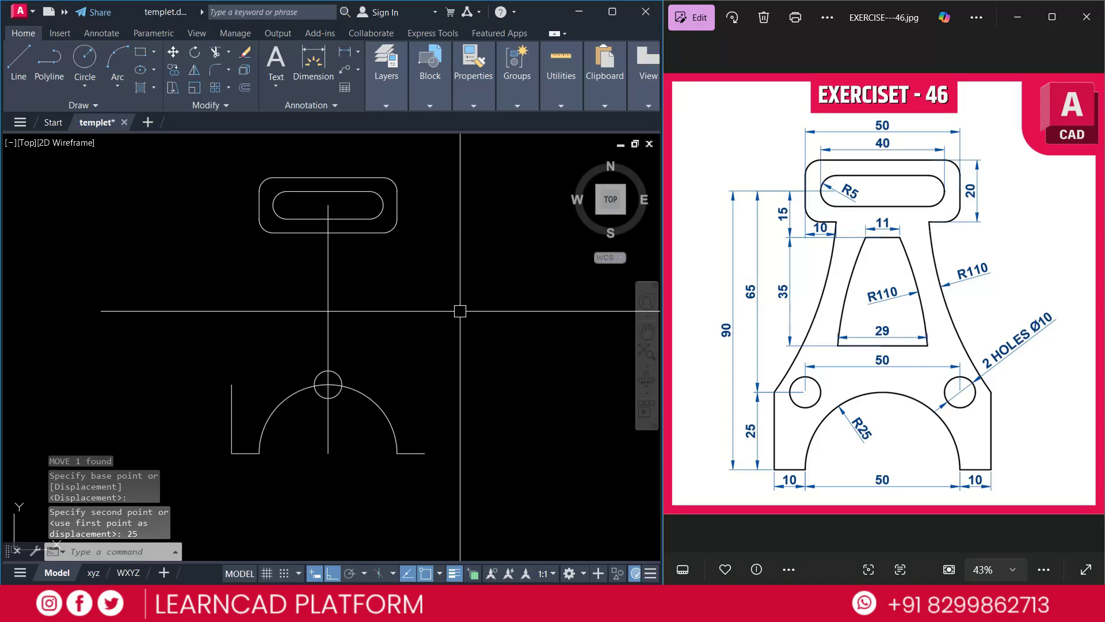
key("Return")
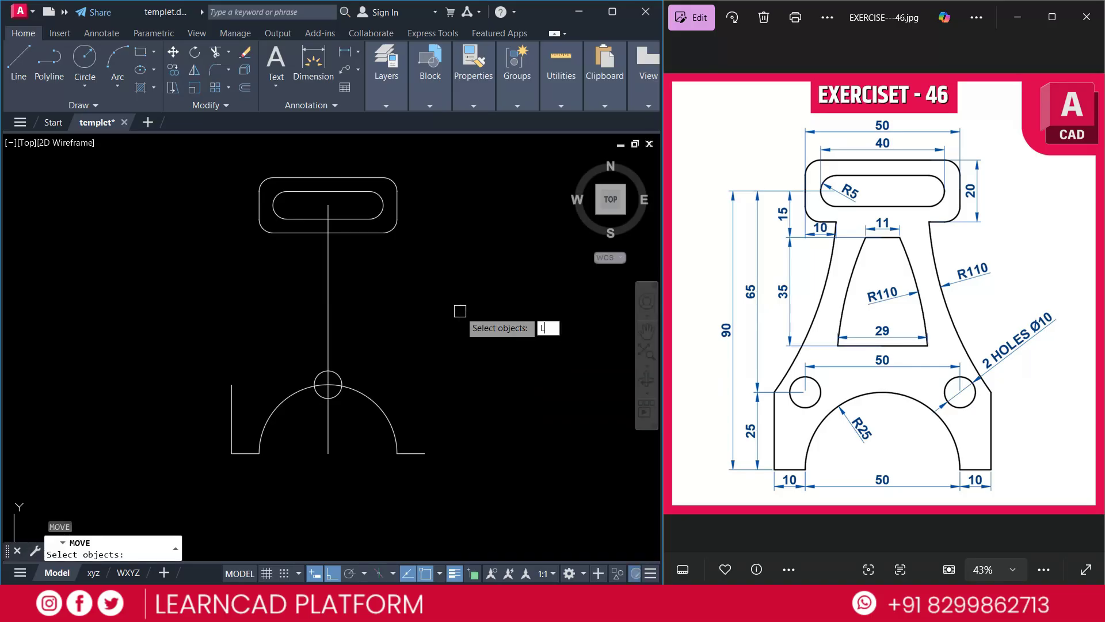
key("Return")
left_click(489, 318)
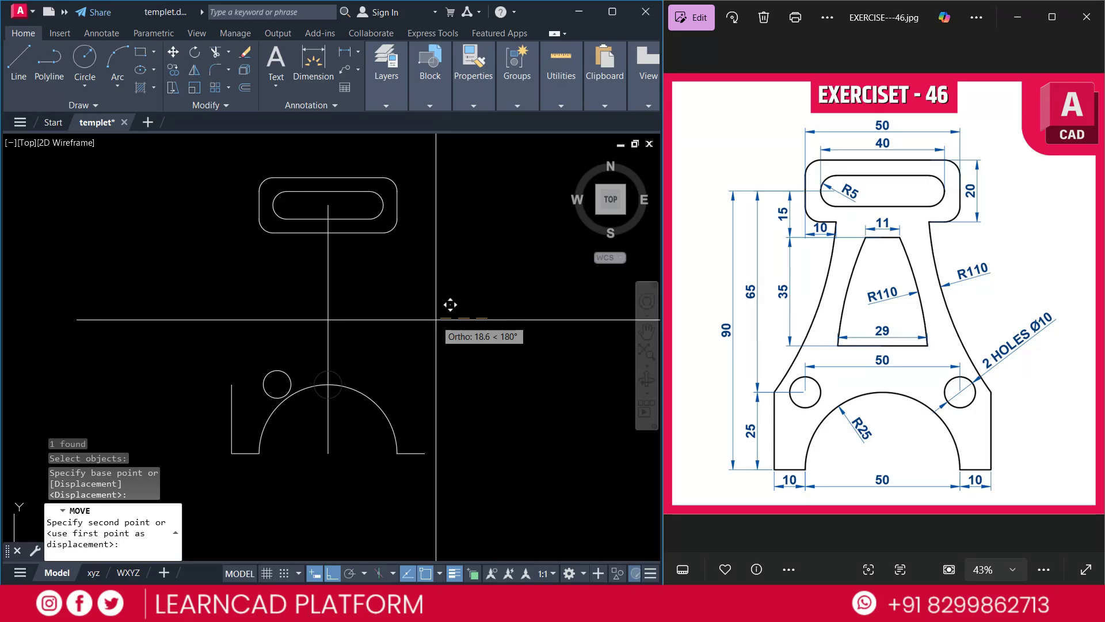
type("25")
key("Return")
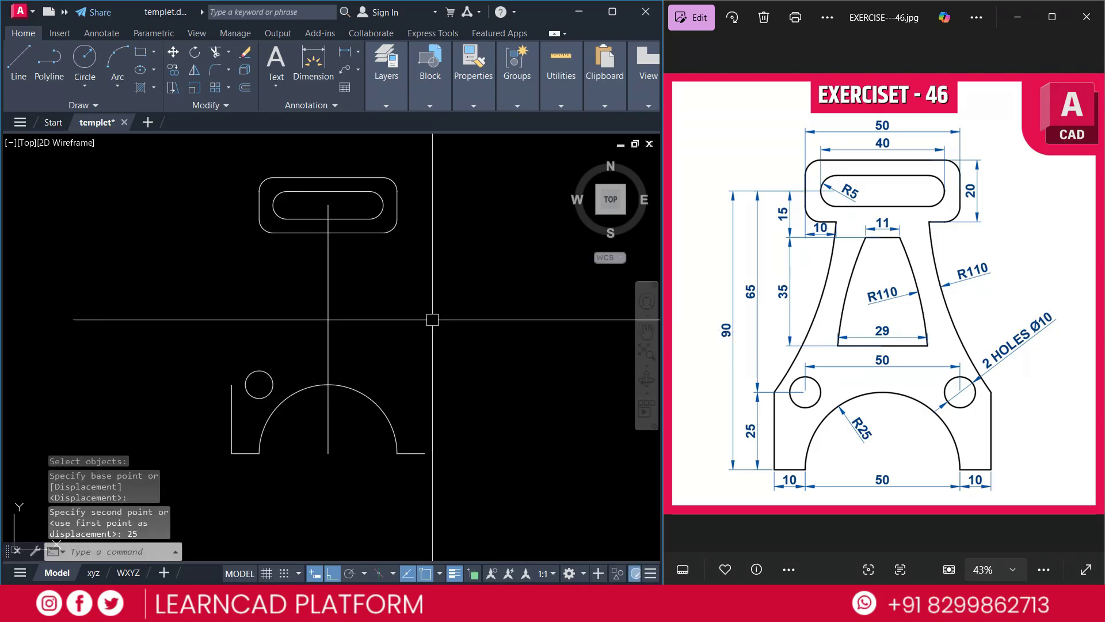
left_click(191, 331)
Mirror the left Ø10 hole and leg across the vertical centre line, keeping the originals.
left_click(297, 495)
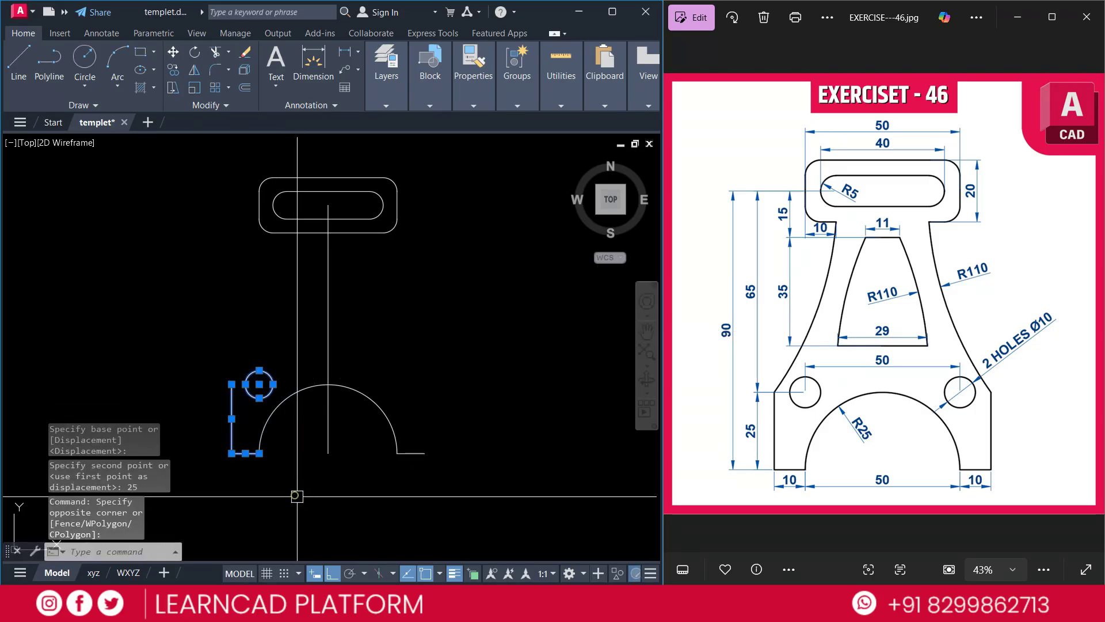
type("mi")
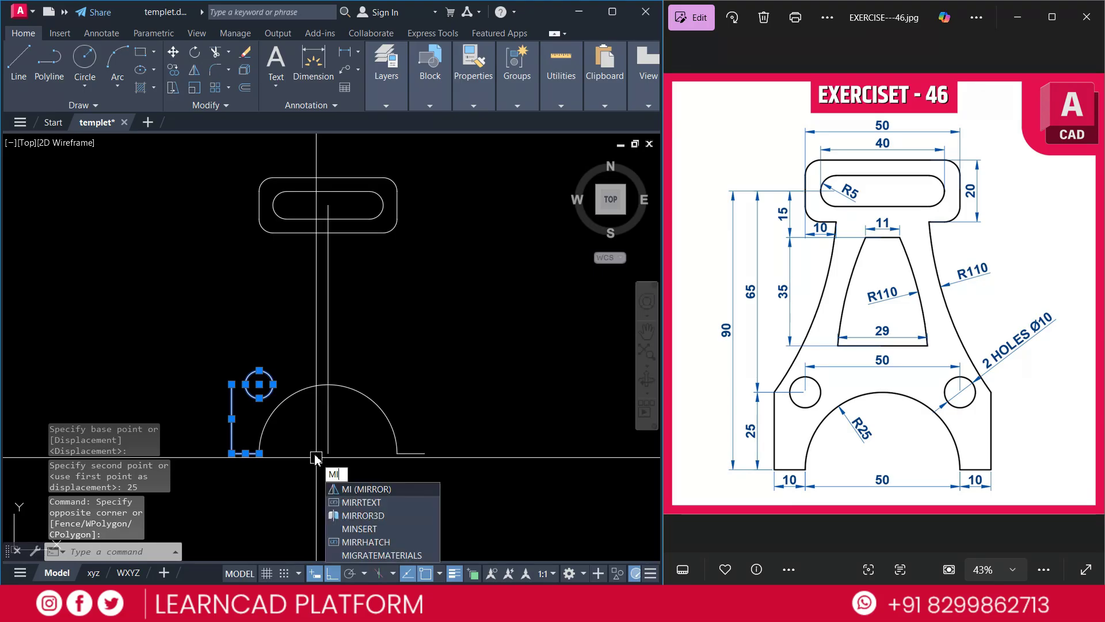
key("Return")
left_click(329, 453)
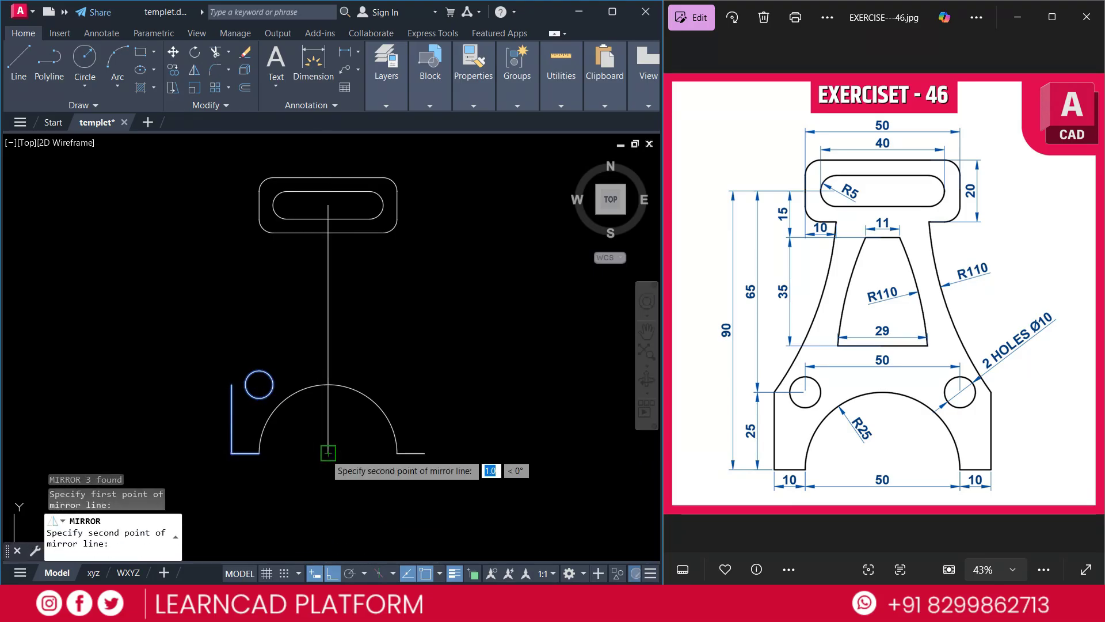
left_click(328, 232)
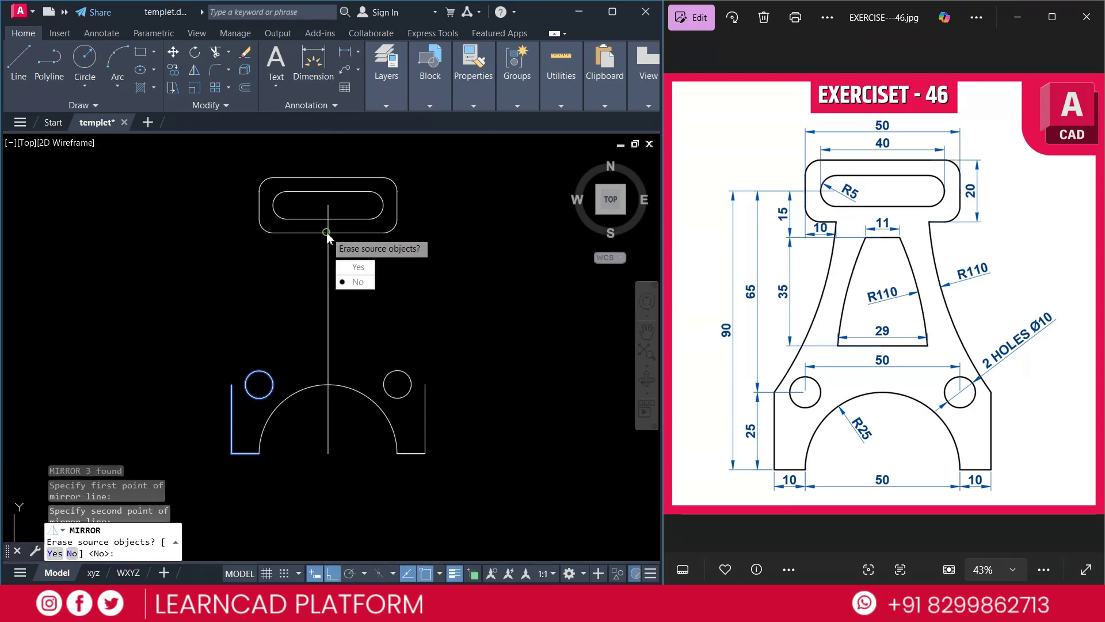
left_click(356, 282)
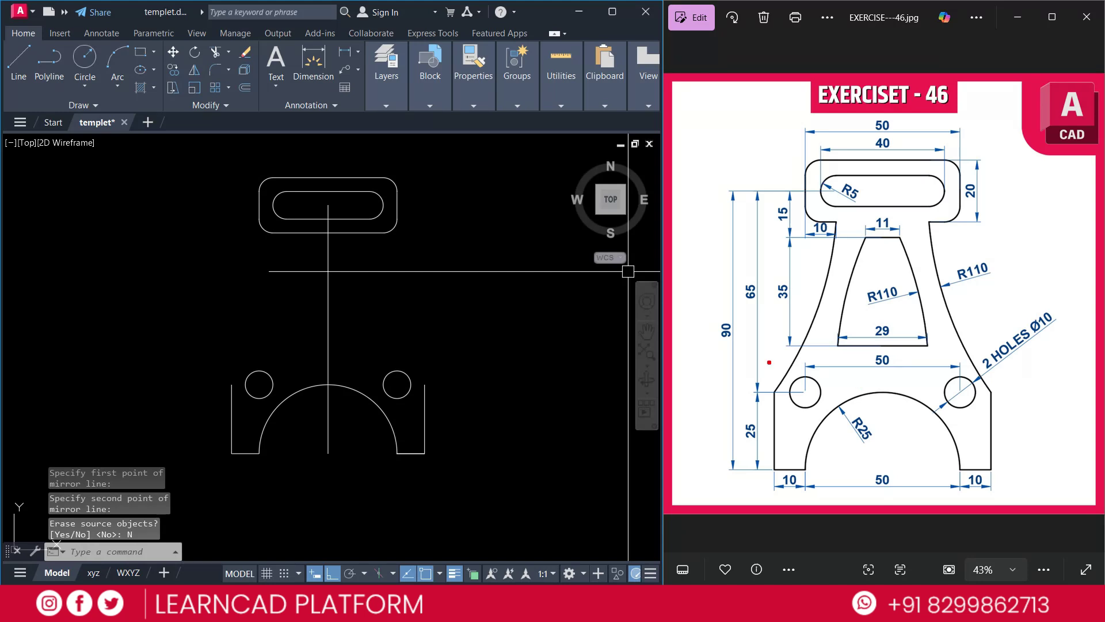